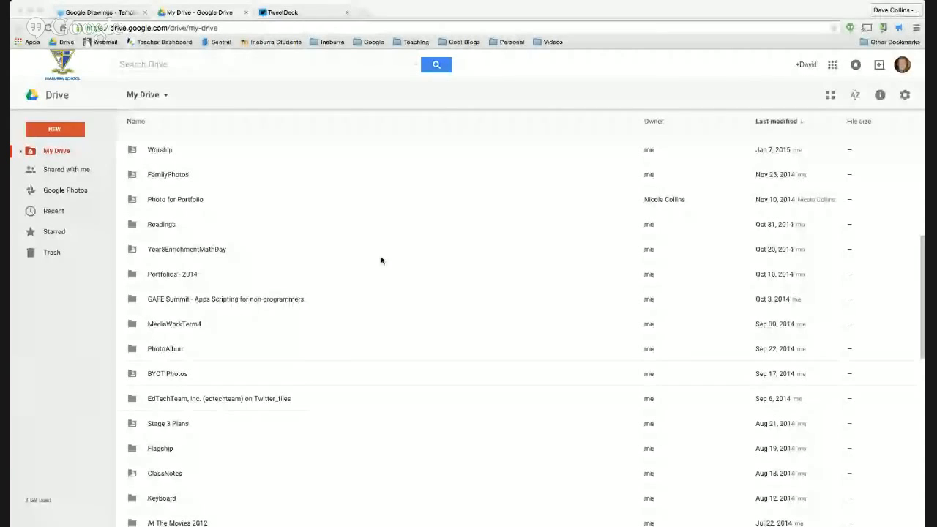
Step: From Google Drive, create a new blank Google Drawings file via New > More
click(333, 250)
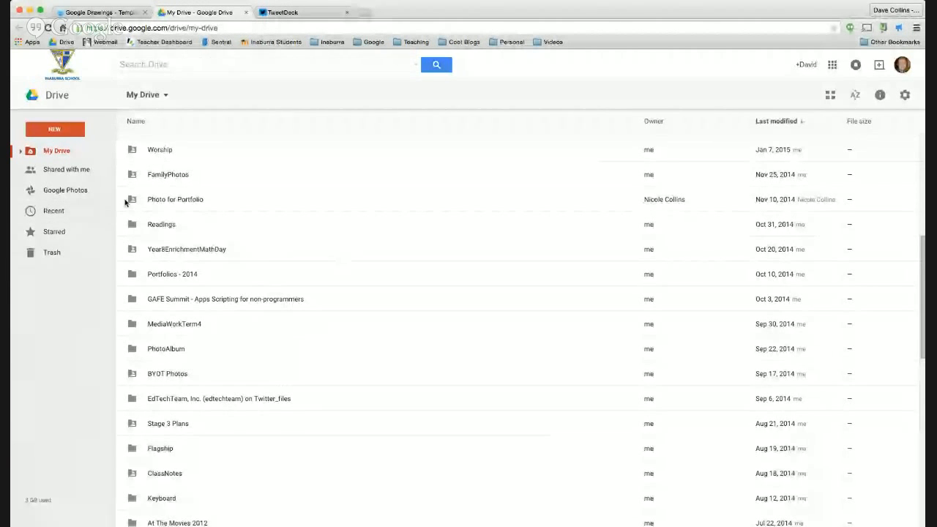
click(63, 134)
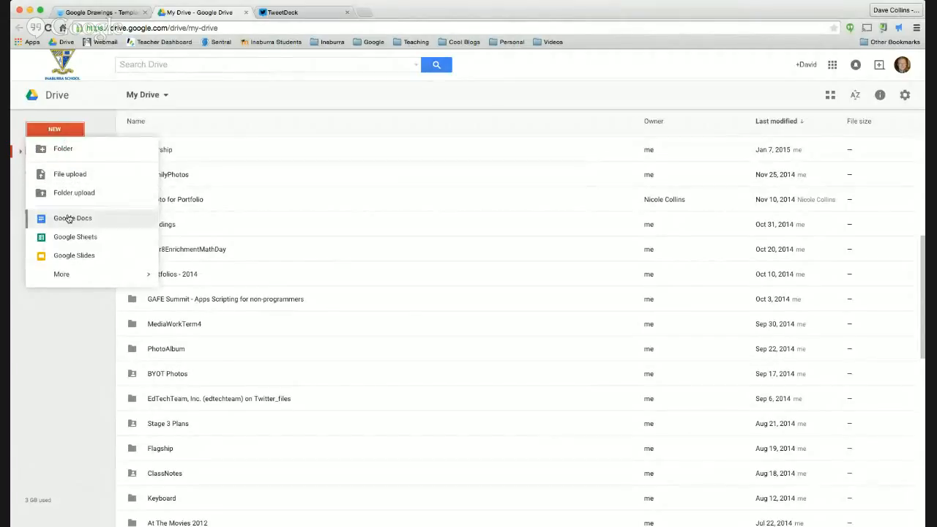
mouse_move(68, 275)
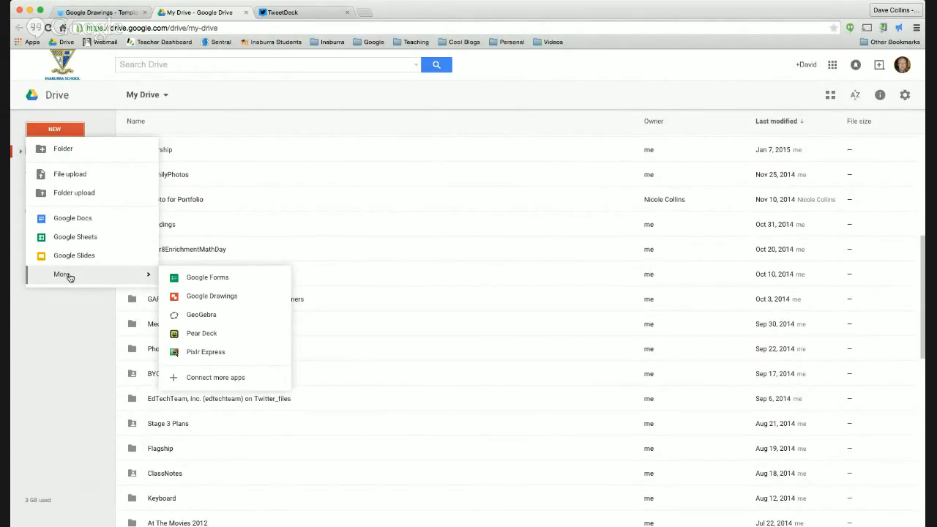
click(196, 296)
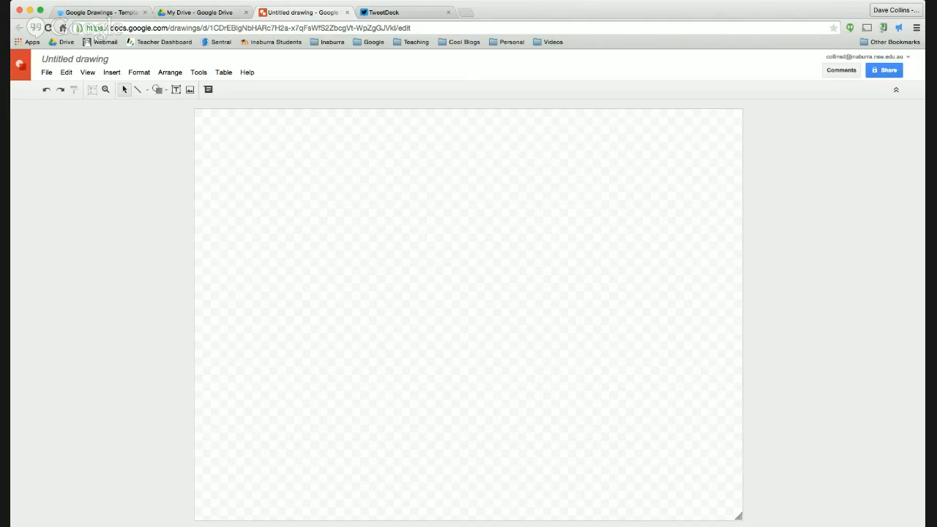
Step: Rename the untitled drawing to 'Sample Drawing'
key(super+Tab)
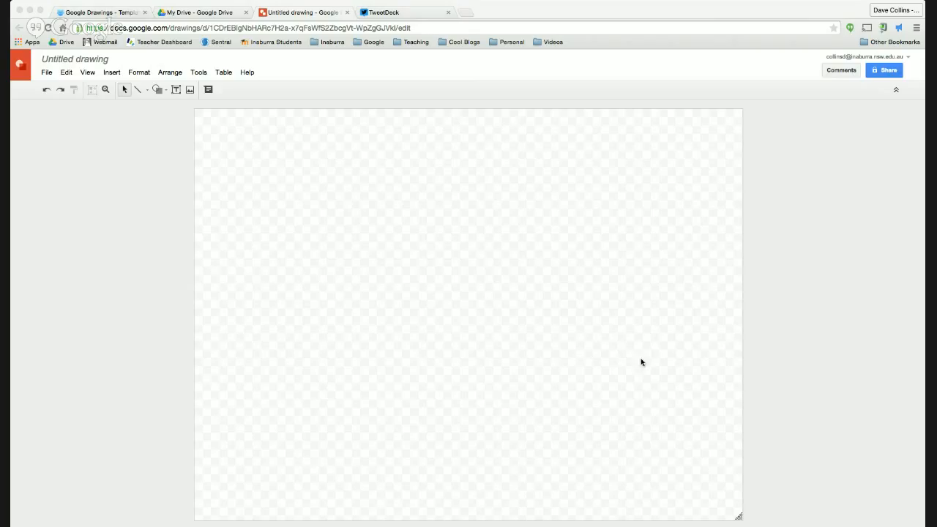
click(51, 75)
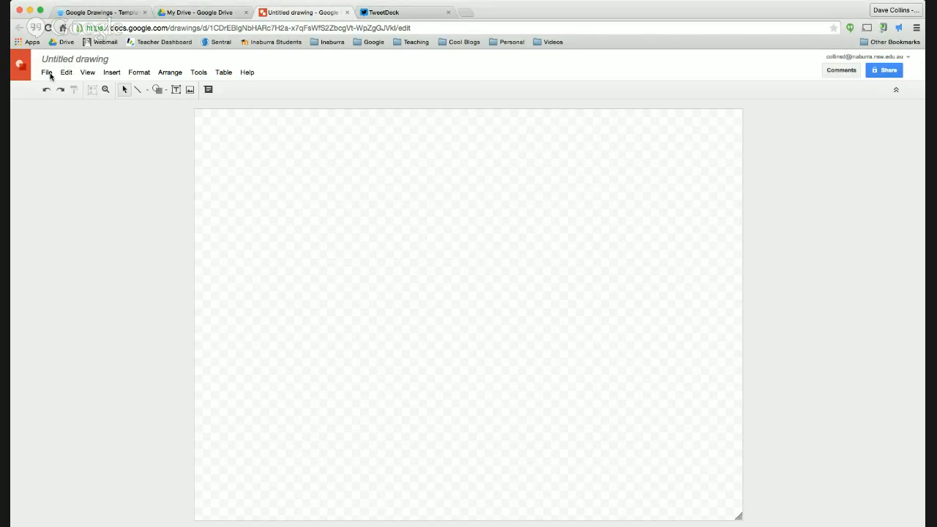
click(48, 59)
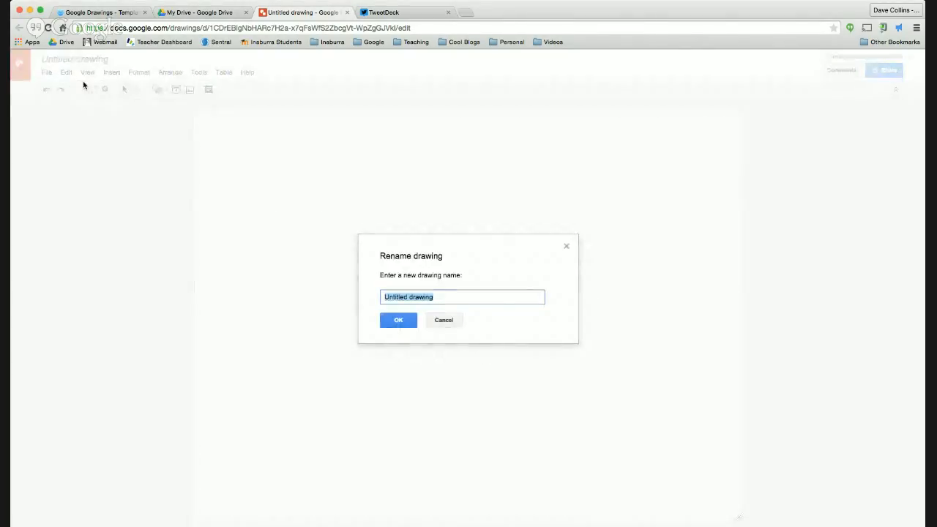
text(Sample Draw)
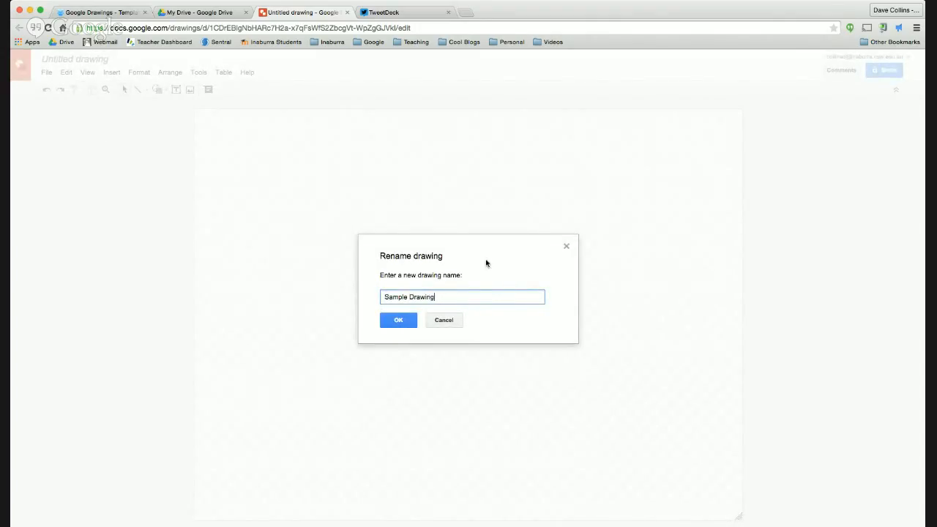
click(398, 320)
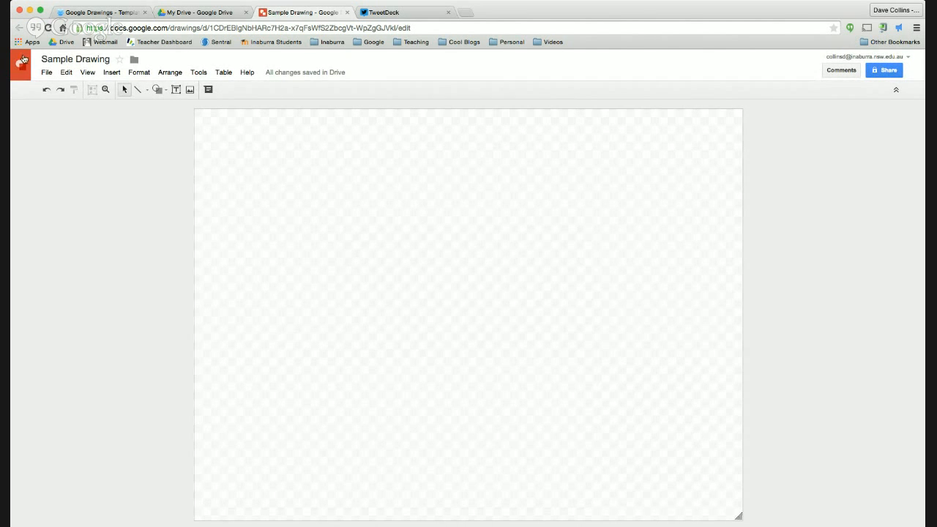
click(47, 74)
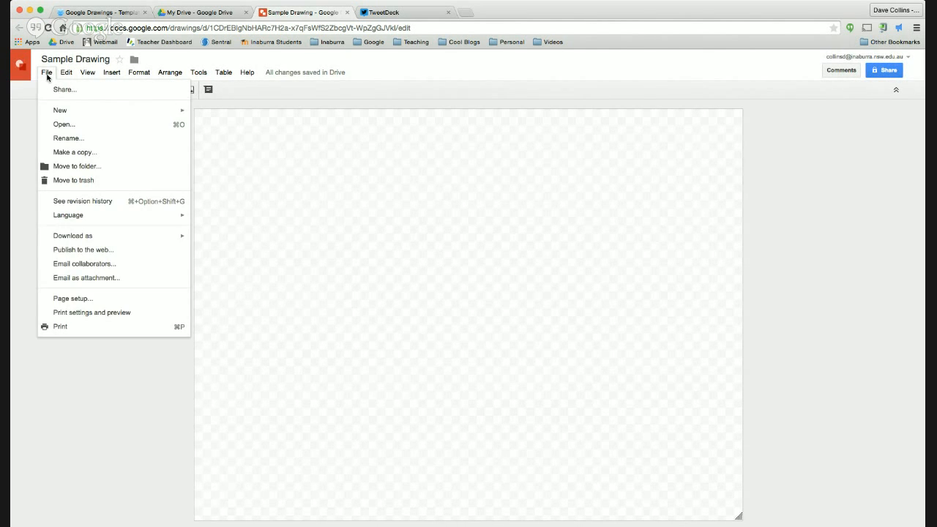
Step: Change the page setup from Standard 4:3 to Widescreen 16:9
click(74, 299)
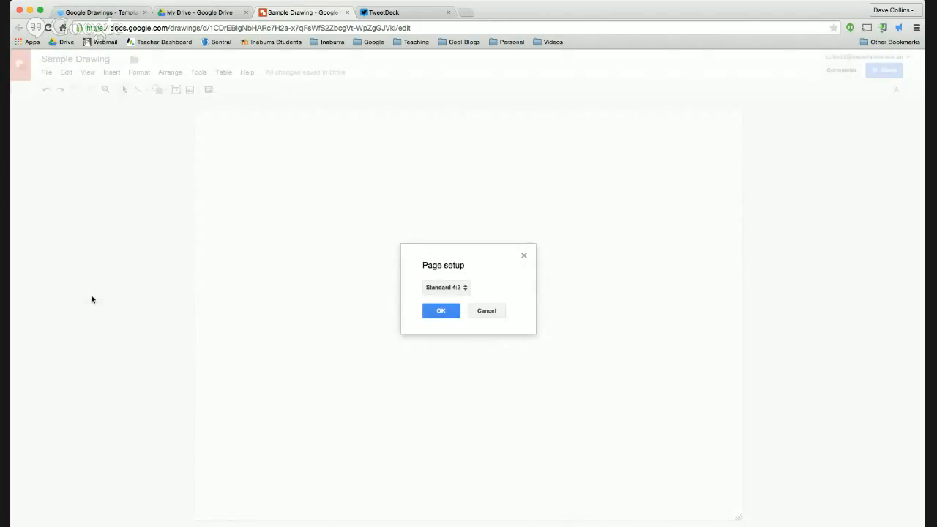
click(462, 290)
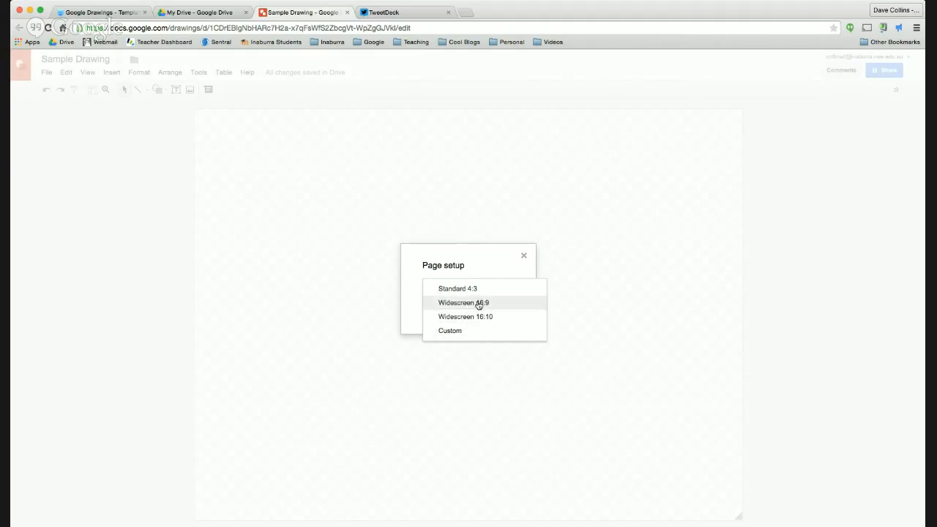
click(478, 304)
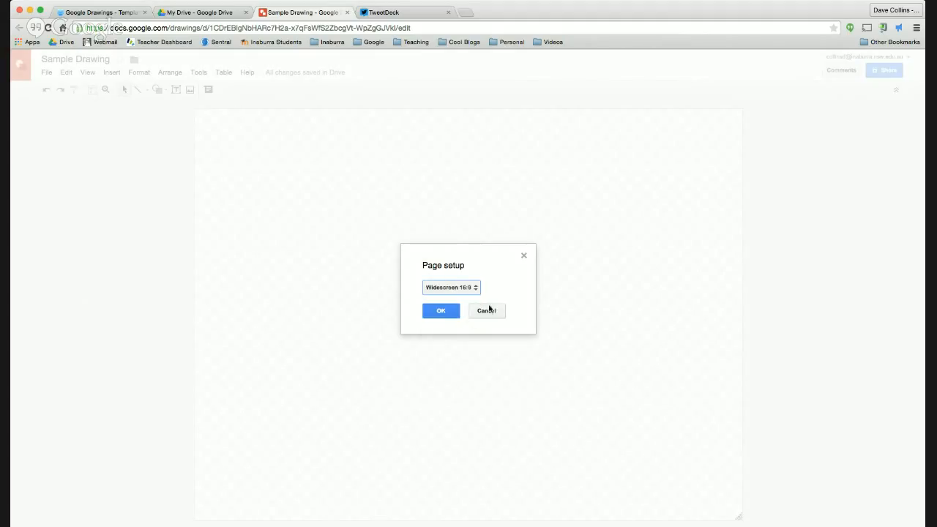
click(439, 313)
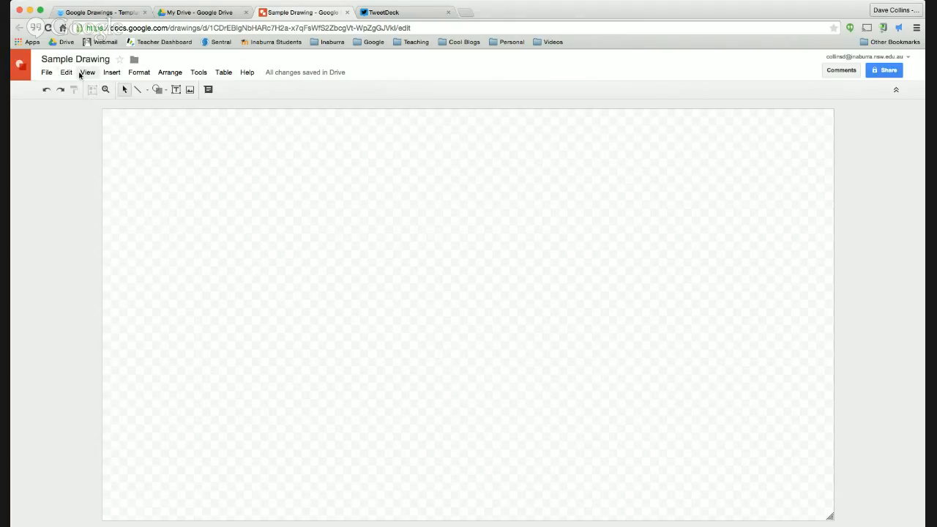
Step: Draw two straight lines, one slanting upward and one sloping down to the right
click(147, 90)
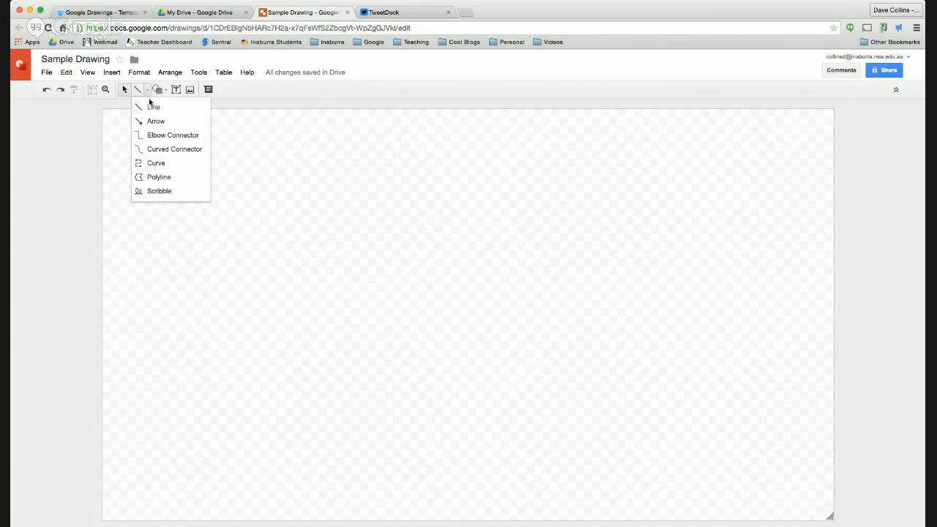
click(152, 107)
mouse_move(294, 217)
mouse_down()
mouse_move(344, 265)
mouse_move(439, 222)
mouse_move(460, 178)
mouse_up()
click(489, 189)
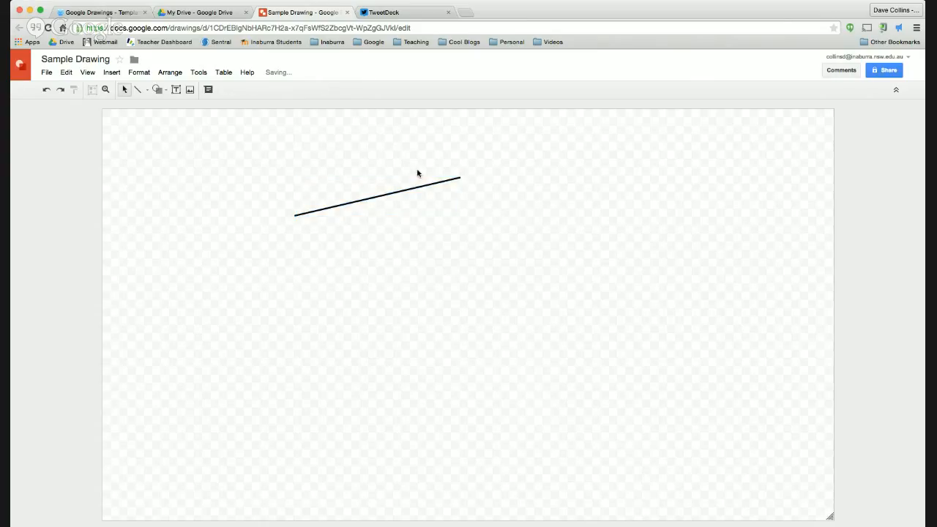
click(147, 90)
click(150, 105)
drag(486, 173, 621, 394)
Step: Draw a third straight line meeting the second line's lower end
click(148, 92)
click(155, 109)
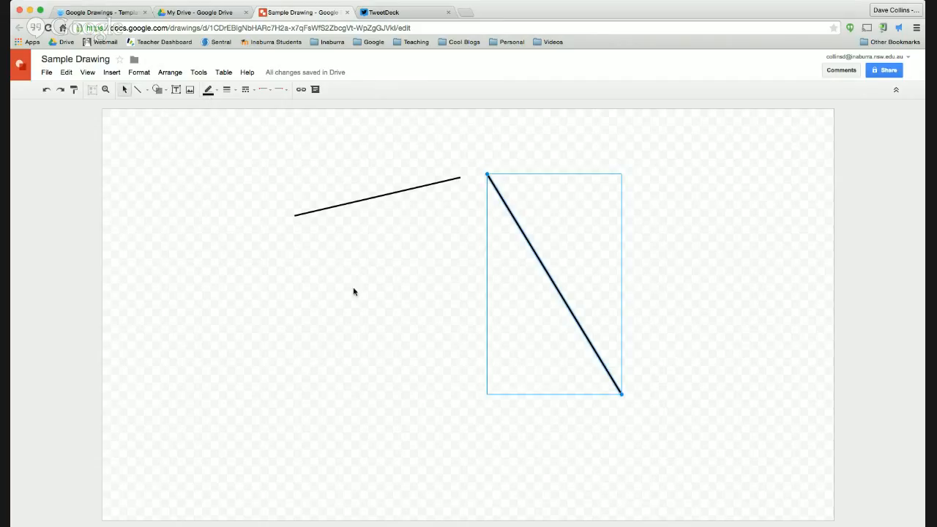
click(353, 291)
drag(324, 275, 531, 391)
click(137, 90)
drag(343, 261, 621, 394)
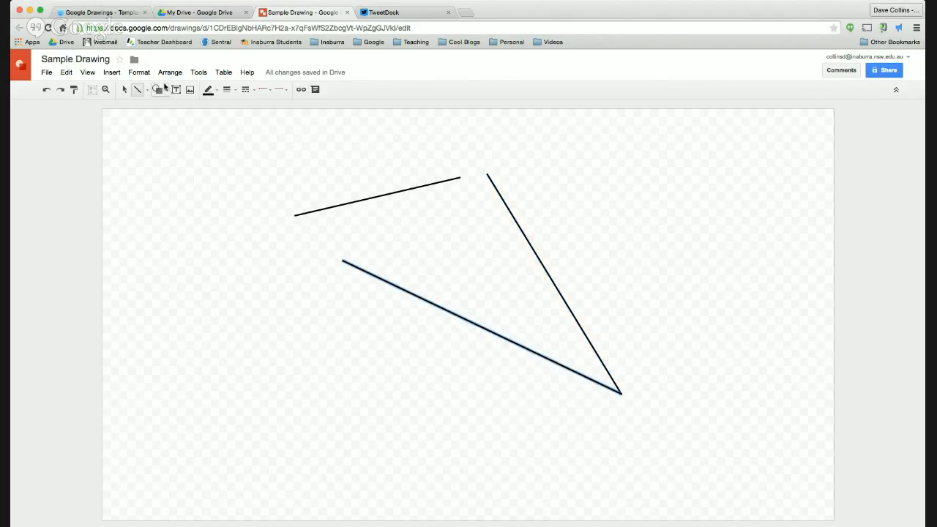
Step: Make all three lines red, 4 px thick and dash-dotted
click(217, 89)
click(221, 134)
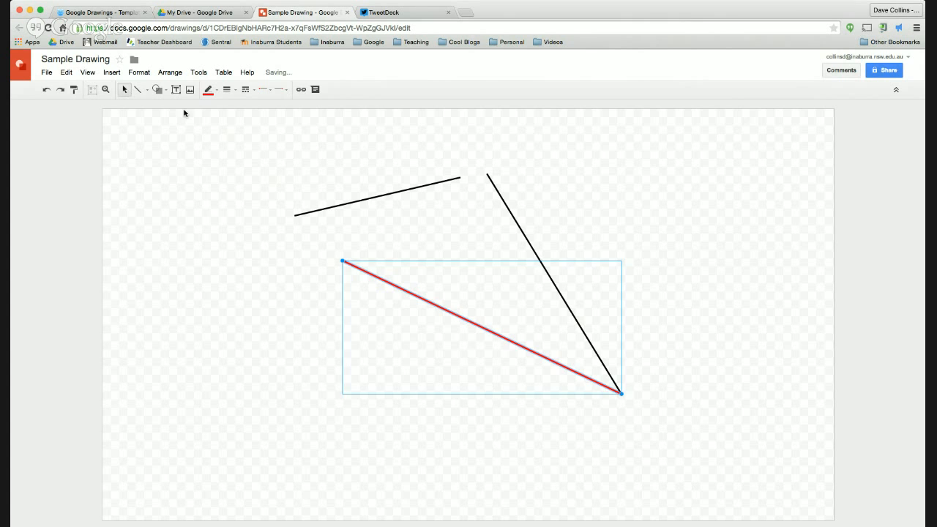
drag(184, 109, 707, 424)
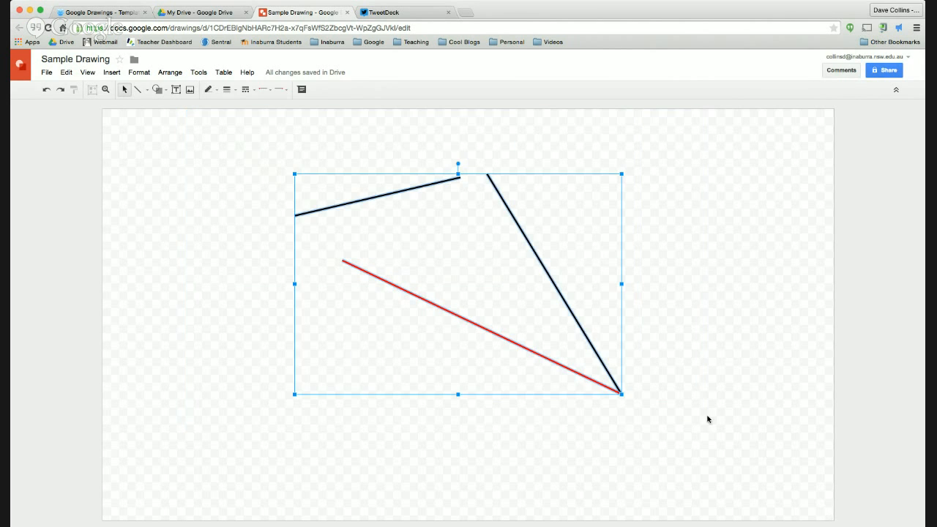
click(208, 89)
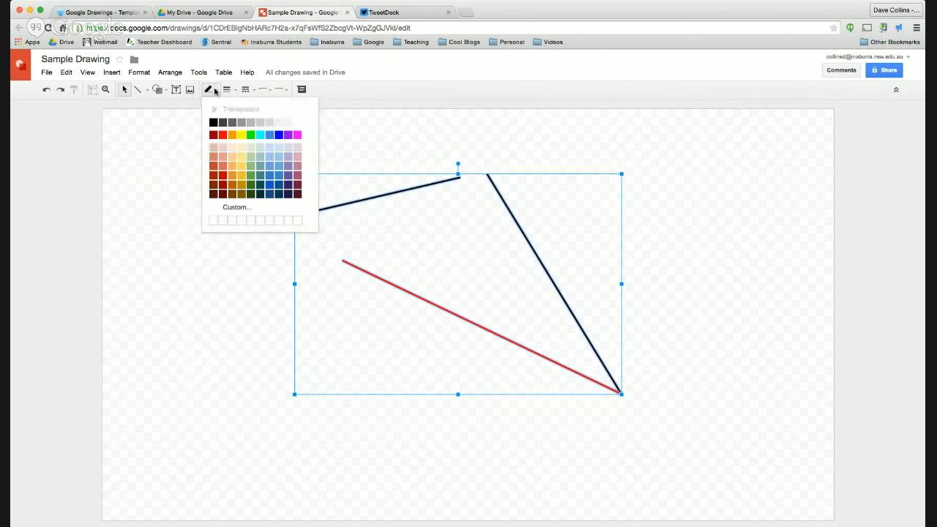
click(224, 135)
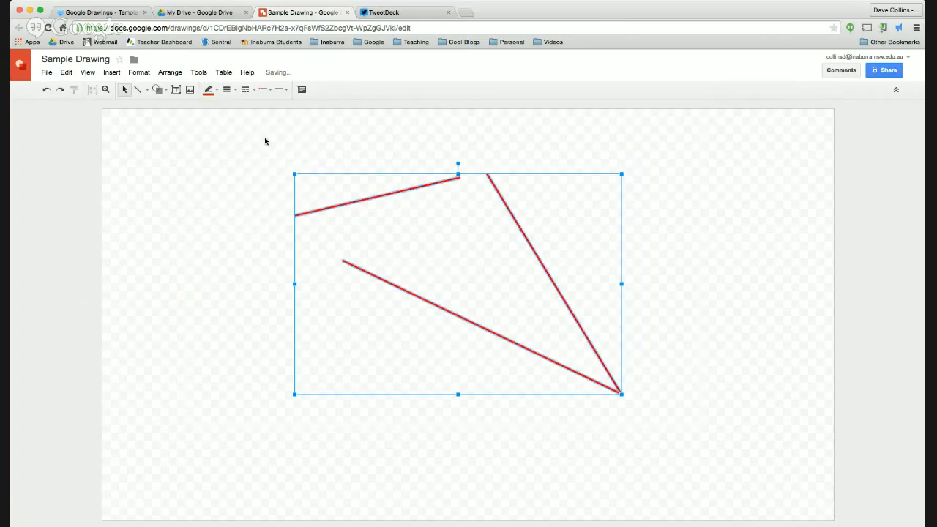
click(235, 93)
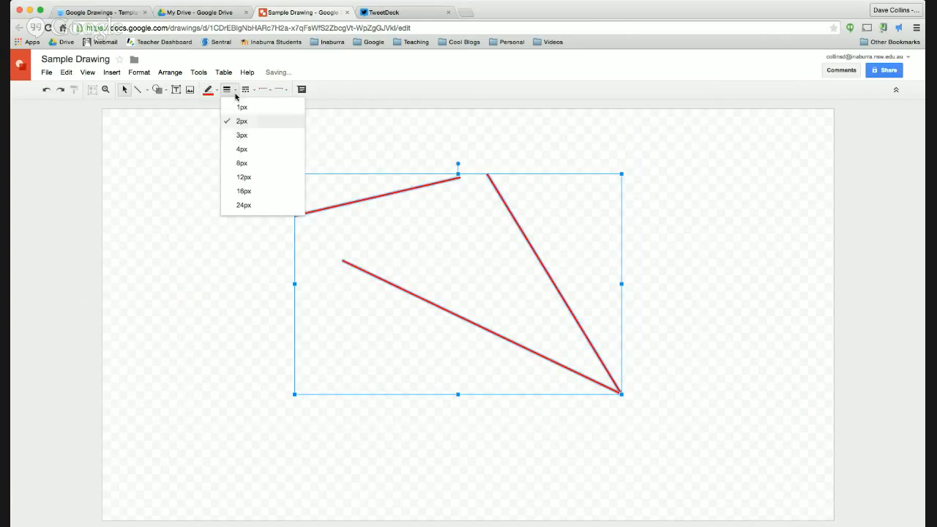
click(247, 151)
click(245, 89)
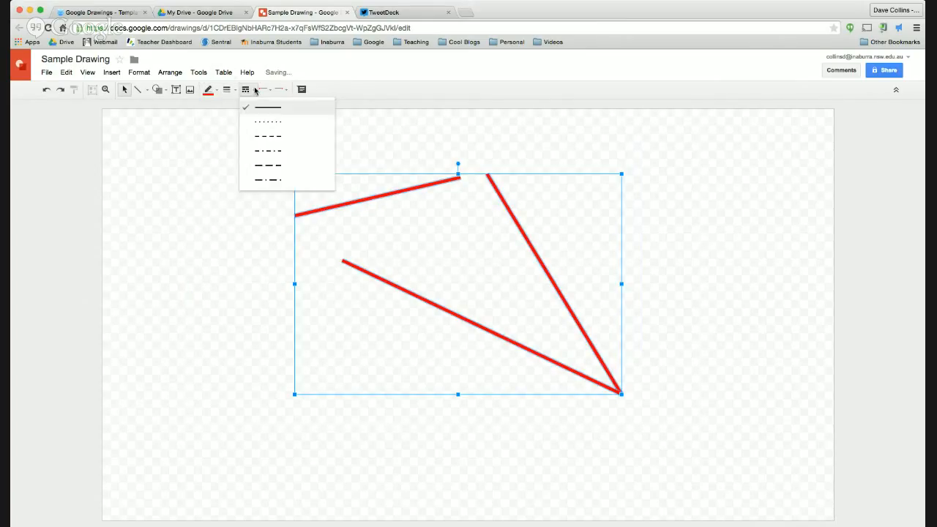
click(265, 153)
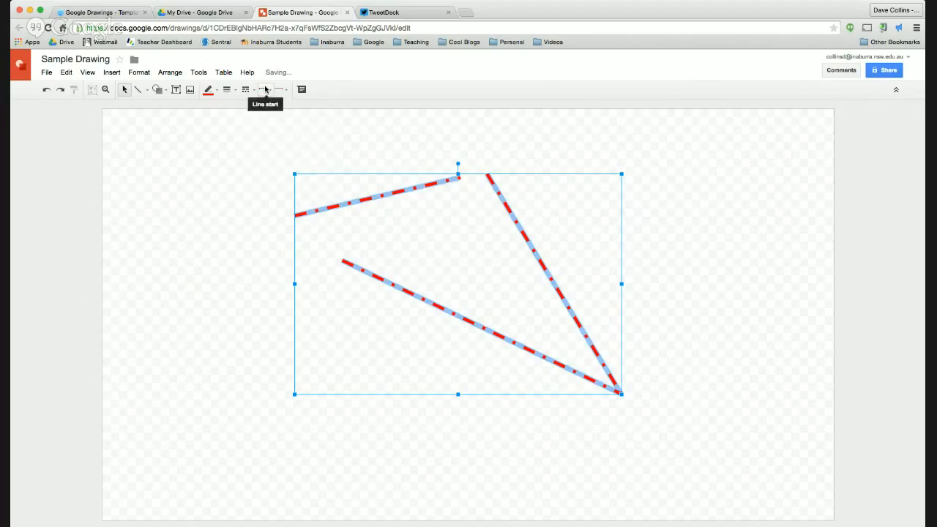
click(537, 160)
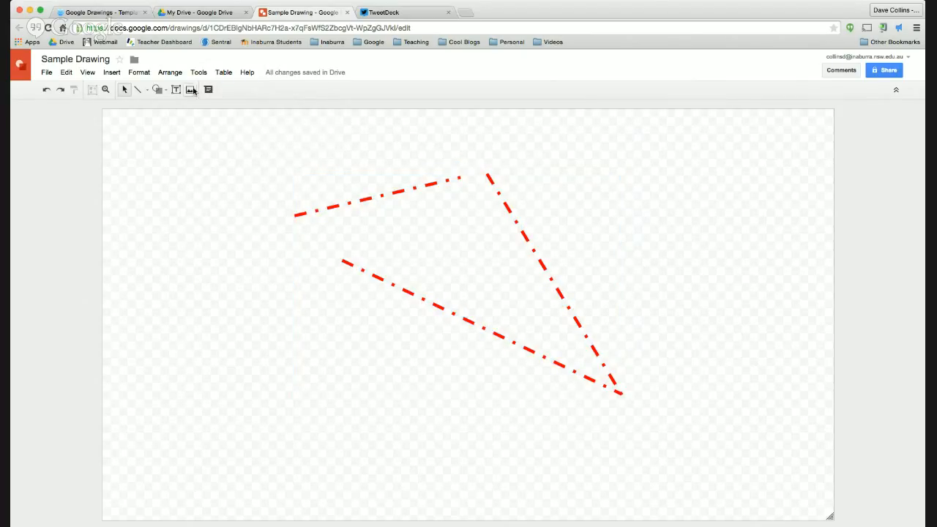
Step: Switch the red lines to solid dash and add arrowheads at both ends
drag(236, 132, 657, 437)
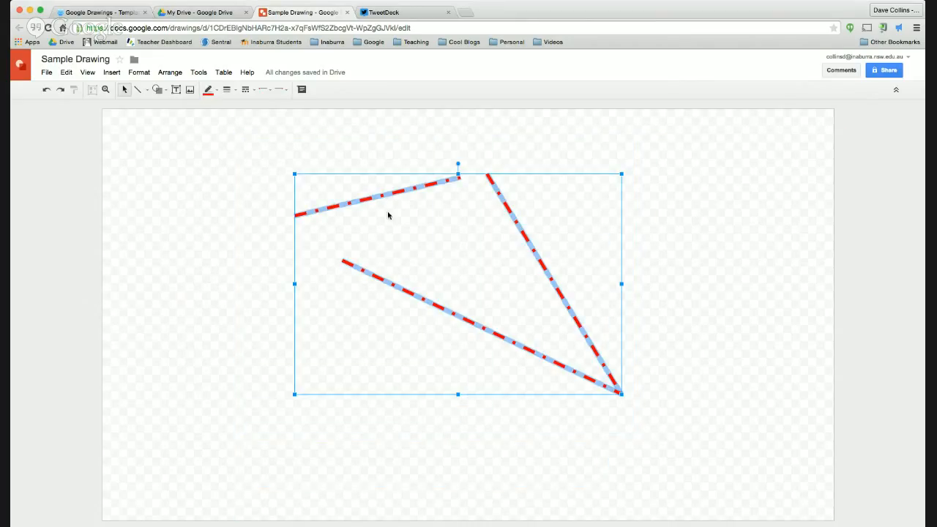
click(251, 90)
click(268, 109)
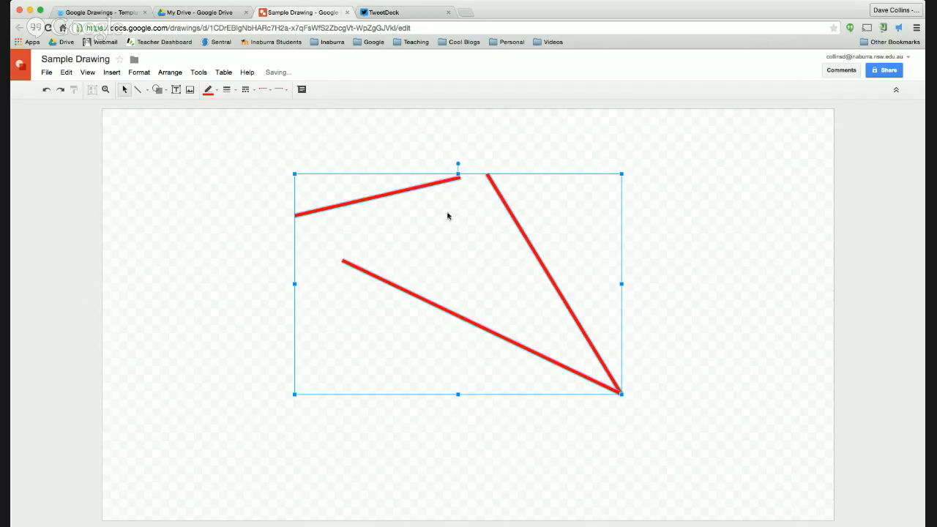
click(267, 90)
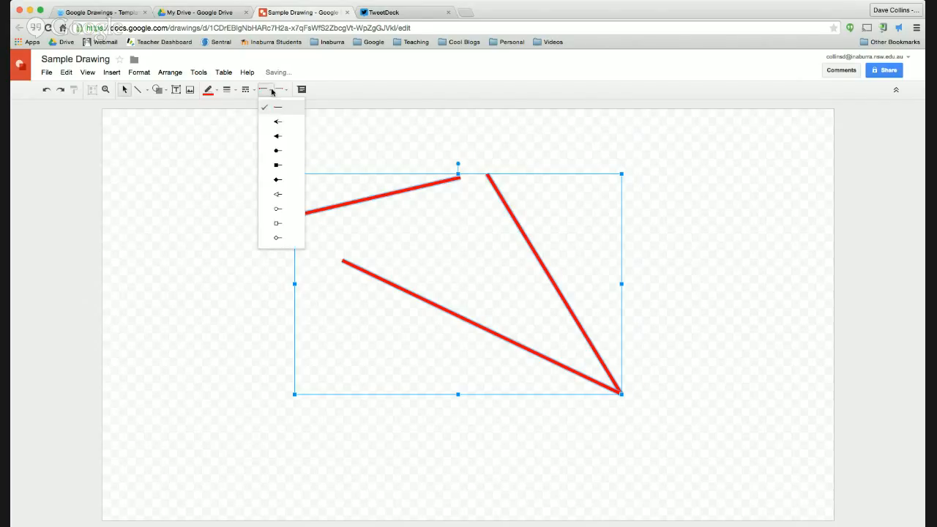
click(278, 121)
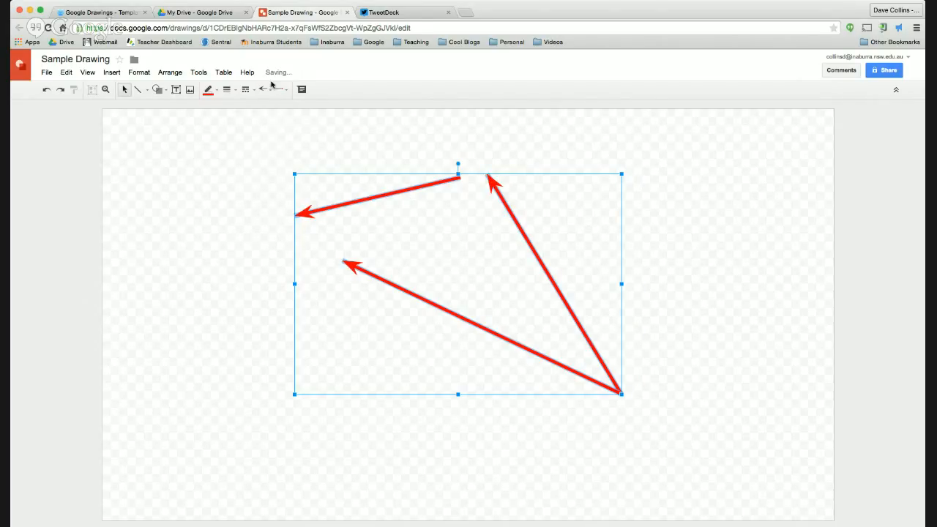
click(282, 89)
click(308, 122)
click(571, 141)
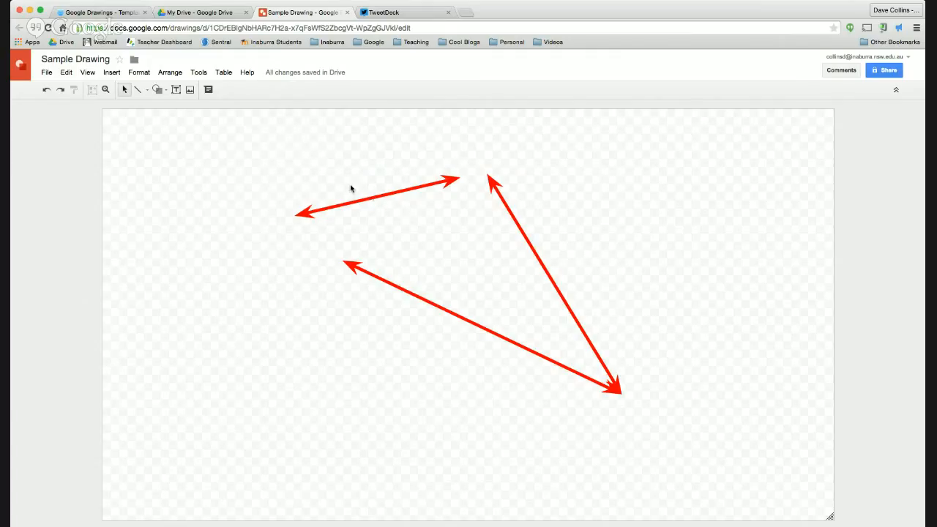
Step: Shift two double arrows further left and draw a new red arrow at upper right
drag(365, 202, 279, 207)
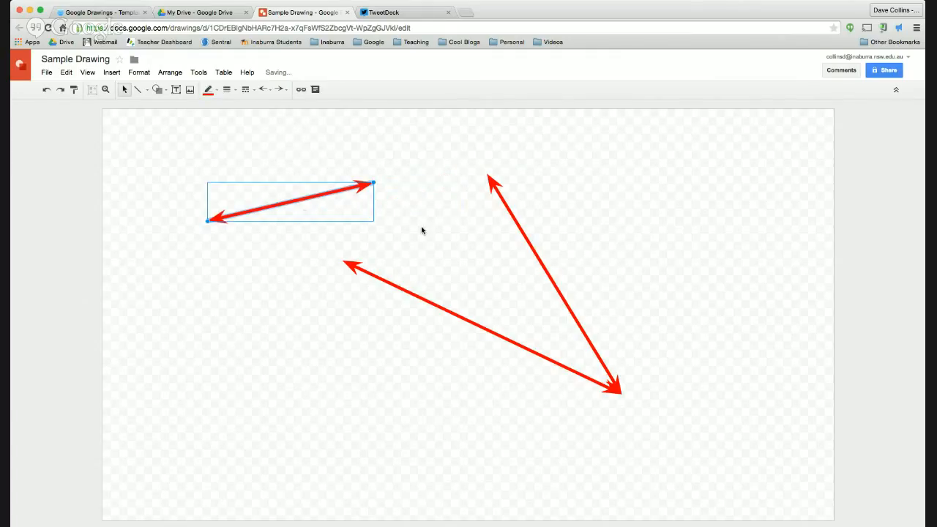
drag(444, 310, 289, 313)
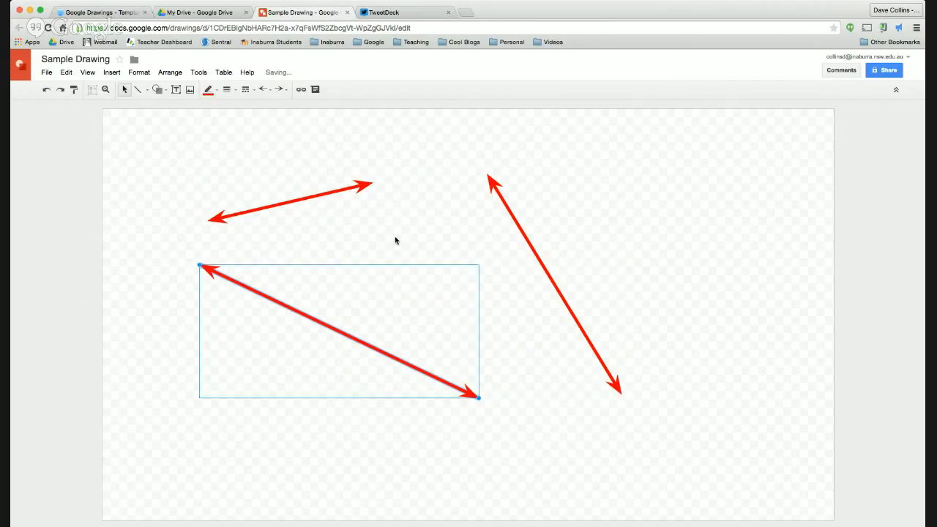
click(147, 90)
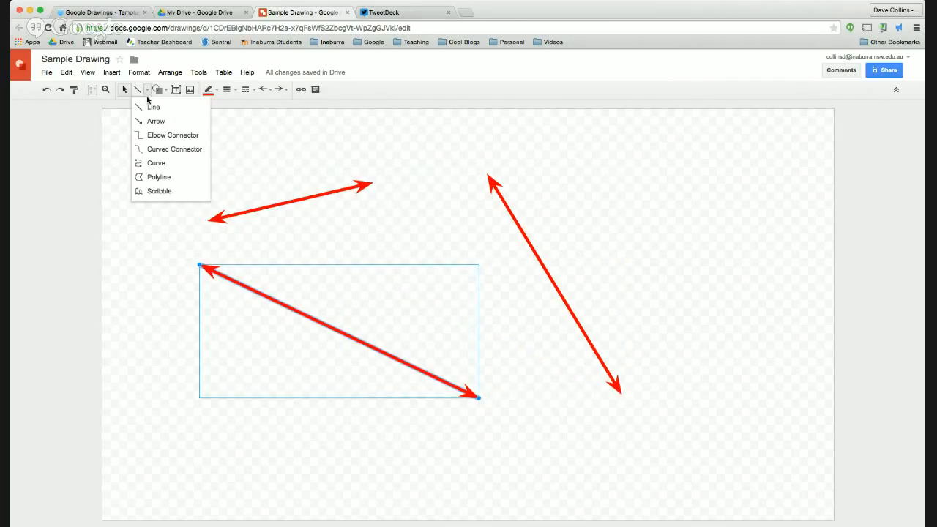
click(156, 120)
mouse_move(550, 157)
mouse_down()
mouse_move(634, 212)
mouse_move(751, 266)
mouse_up()
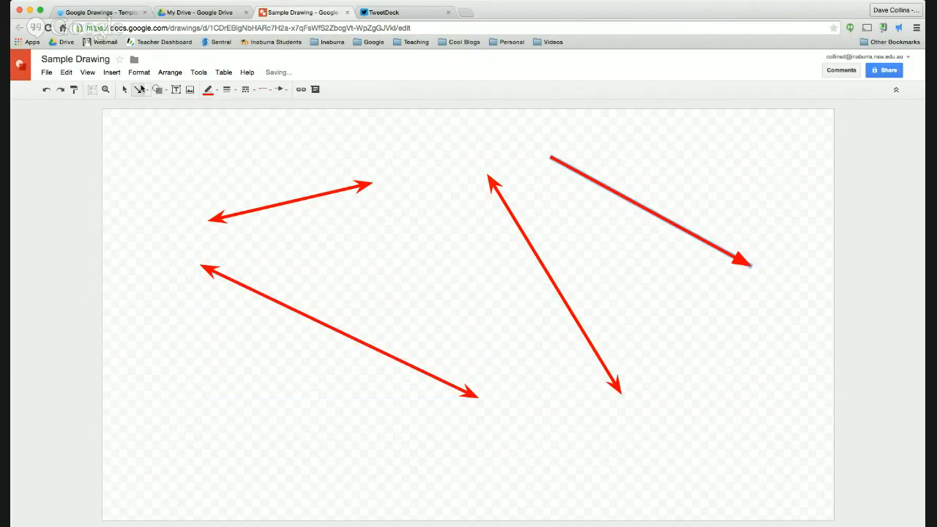
Step: Draw a closed polyline shape in the middle and fill it light green
click(141, 89)
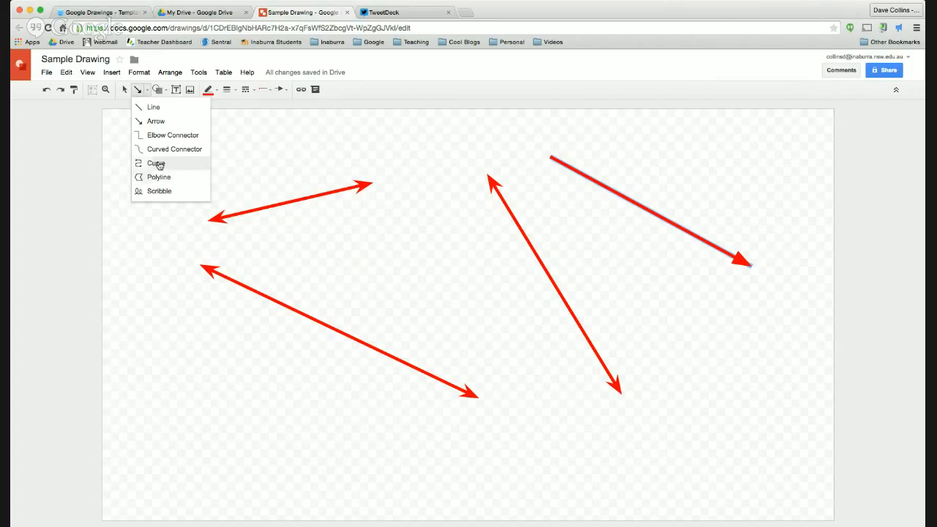
click(160, 177)
click(395, 247)
click(497, 257)
click(489, 317)
click(397, 313)
click(318, 246)
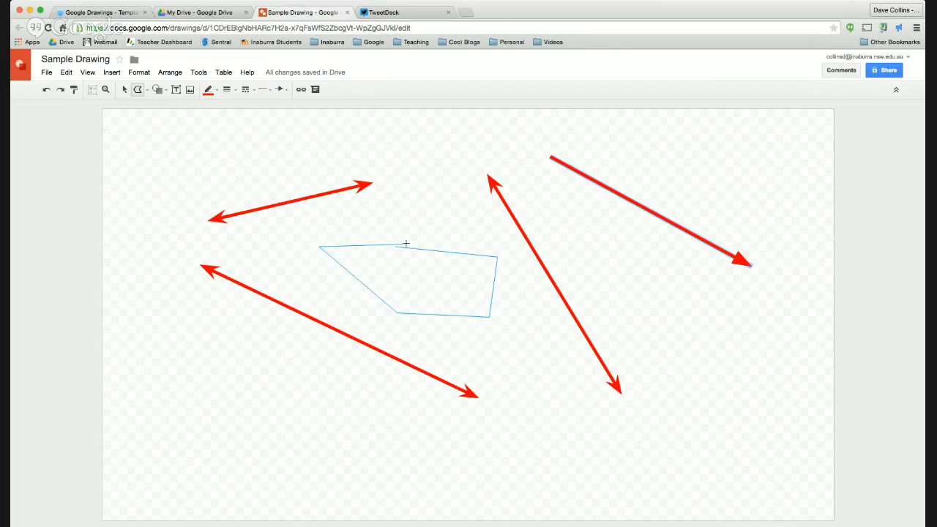
click(395, 247)
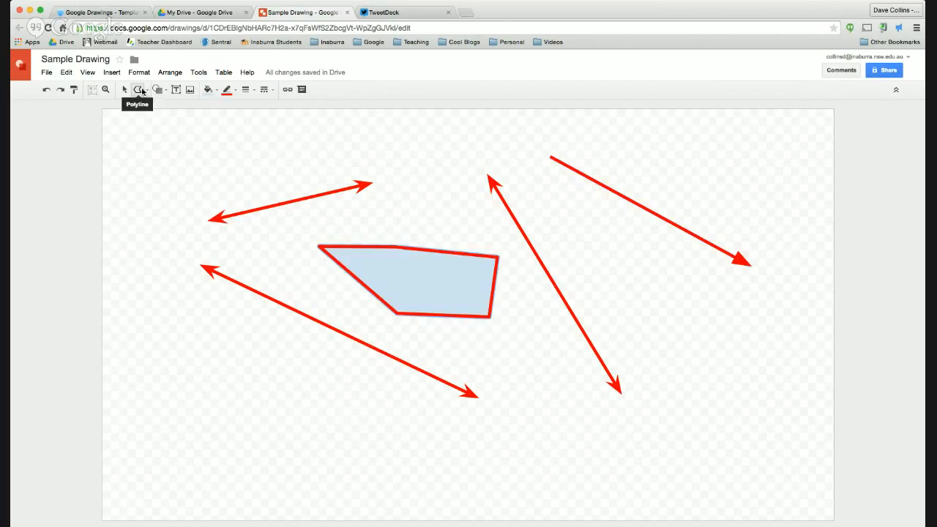
click(215, 91)
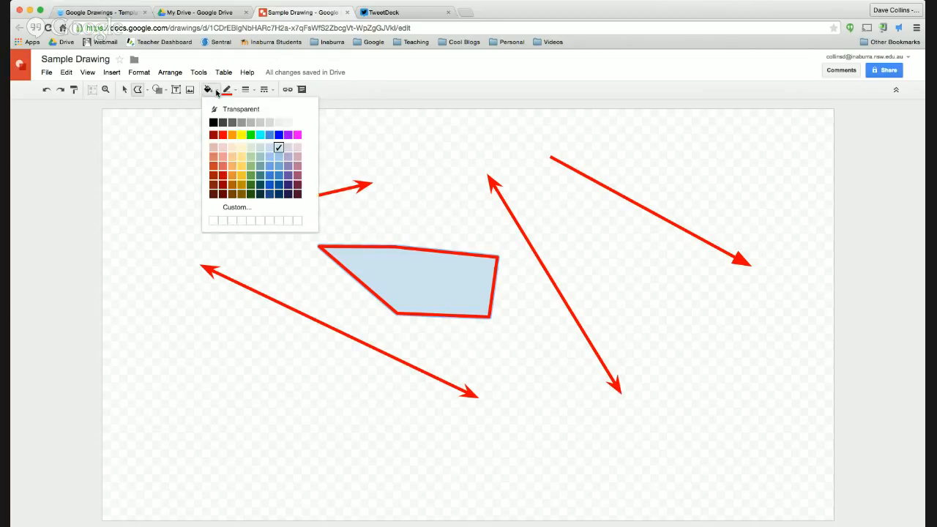
click(249, 157)
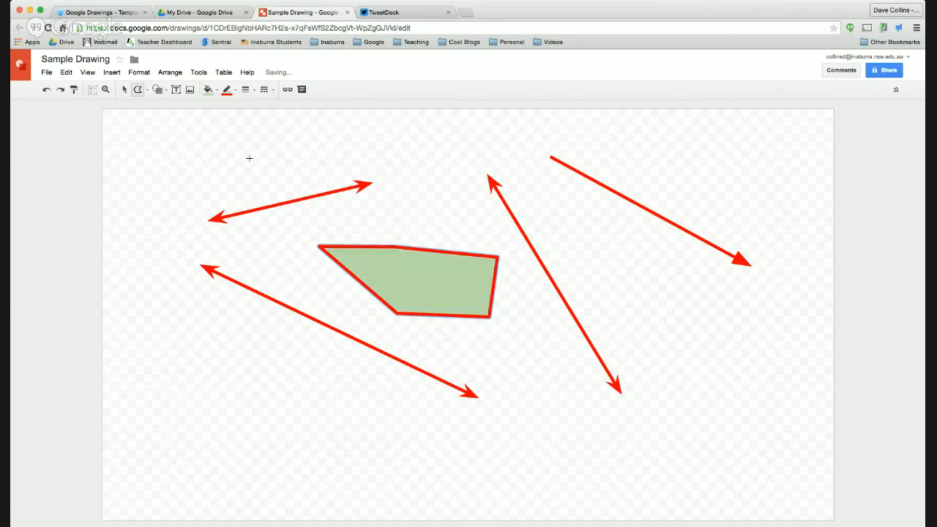
Step: Change the green polygon's outline colour to light blue
click(226, 90)
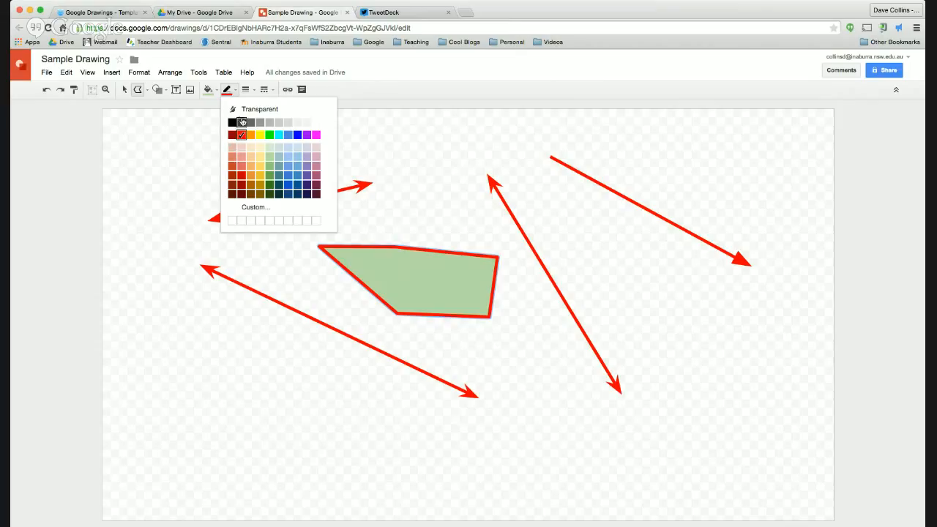
click(232, 122)
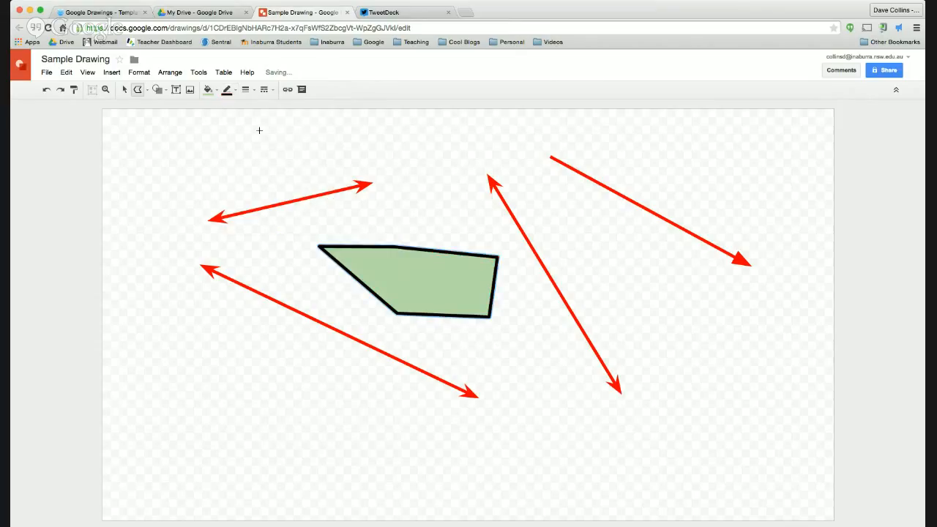
click(226, 89)
click(301, 155)
Step: Discard a stray unfinished polyline with Esc and deselect the polygon
click(405, 174)
click(197, 134)
click(144, 183)
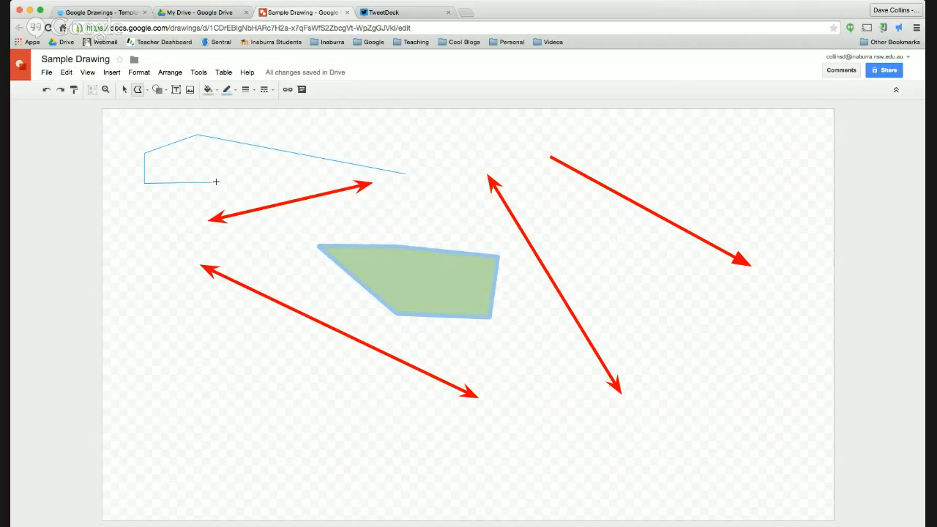
click(216, 182)
key(Escape)
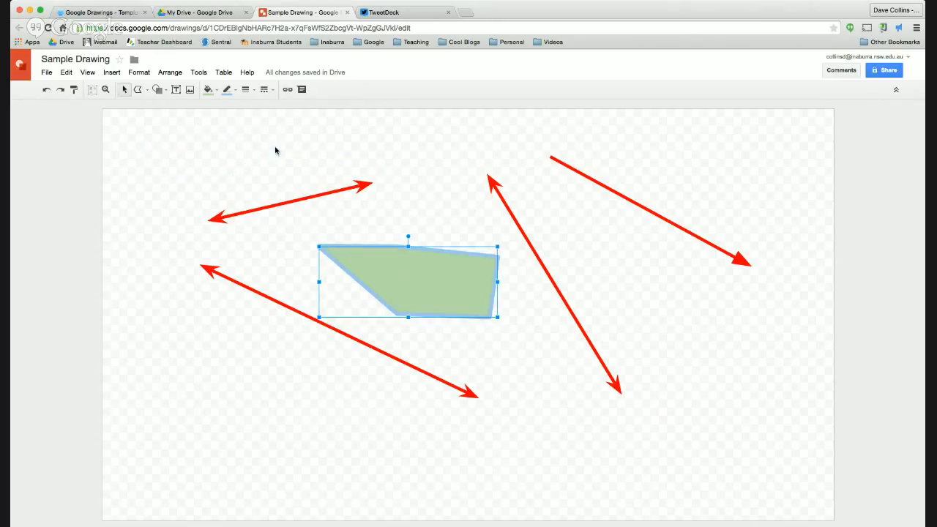
click(125, 90)
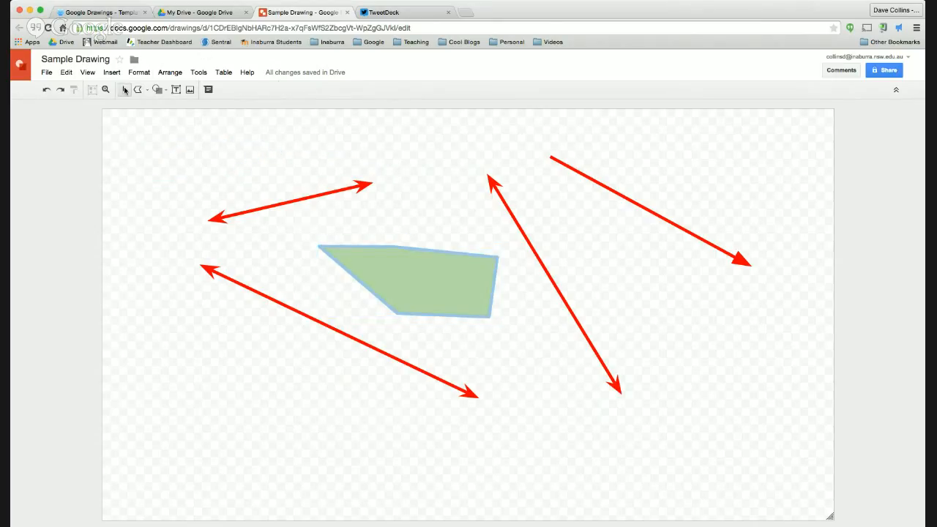
click(165, 90)
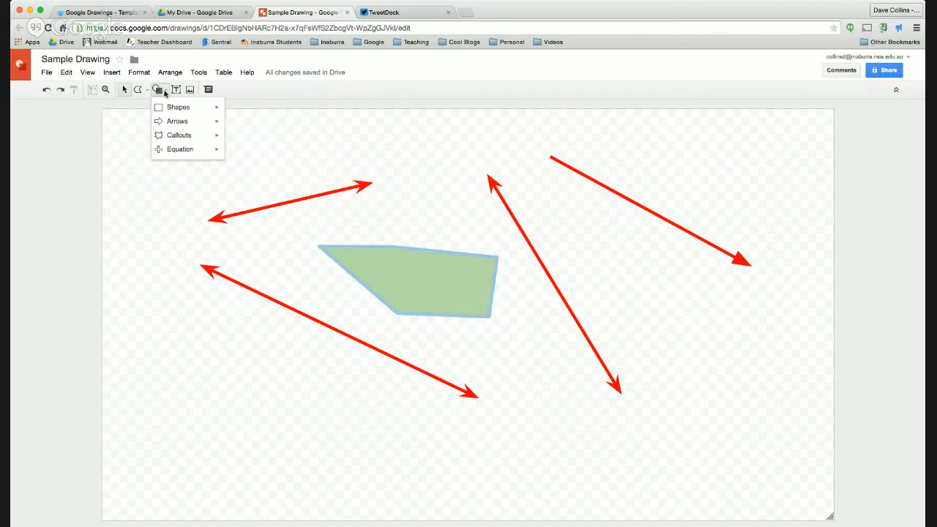
click(139, 90)
click(132, 91)
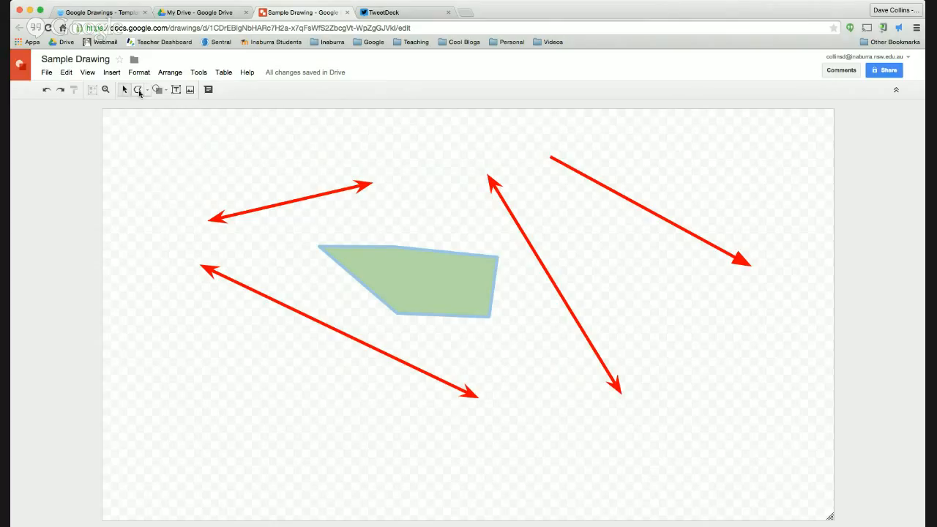
click(138, 90)
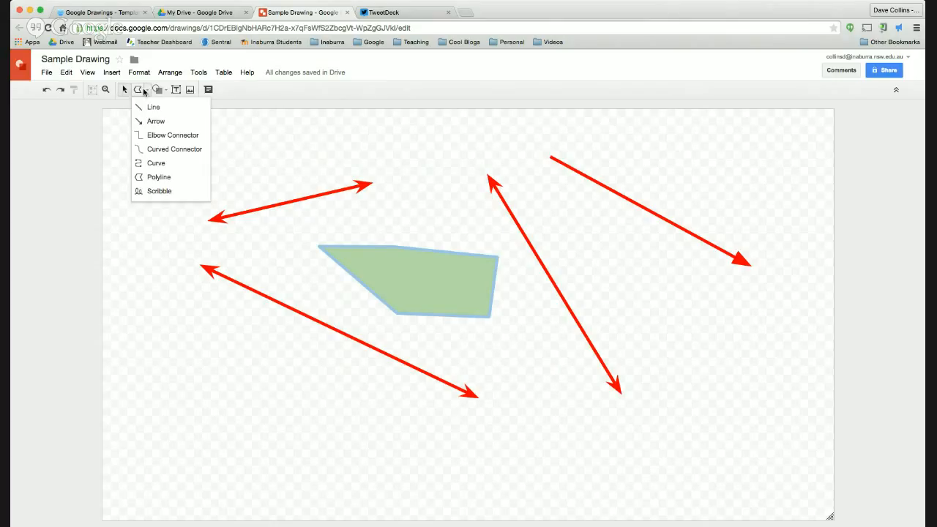
Step: Scribble a large freehand stroke on the right and two small ones along the top
click(158, 191)
mouse_move(650, 262)
mouse_down()
mouse_move(652, 323)
mouse_move(680, 360)
mouse_move(729, 309)
mouse_move(770, 358)
mouse_move(792, 195)
mouse_move(732, 201)
mouse_move(620, 156)
mouse_up()
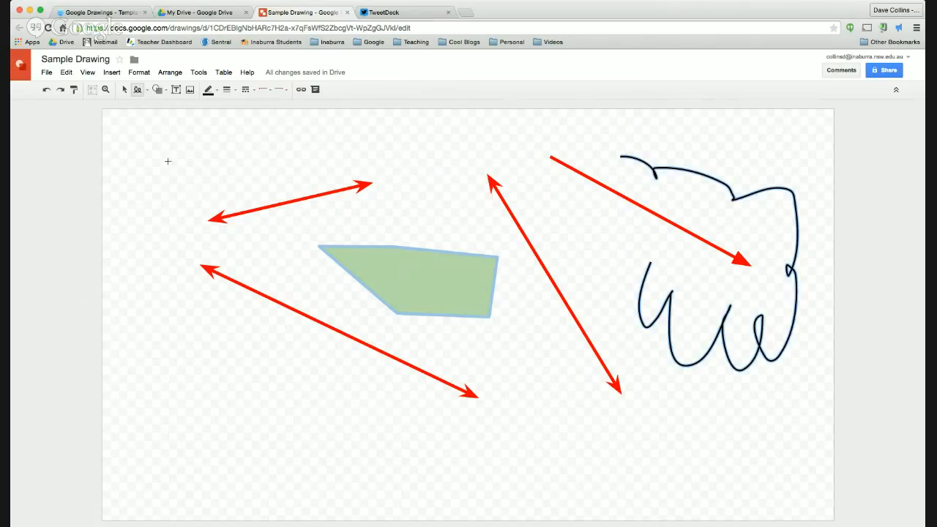
mouse_move(185, 157)
mouse_down()
mouse_move(247, 155)
mouse_move(248, 165)
mouse_move(231, 181)
mouse_move(208, 198)
mouse_up()
drag(162, 168, 160, 169)
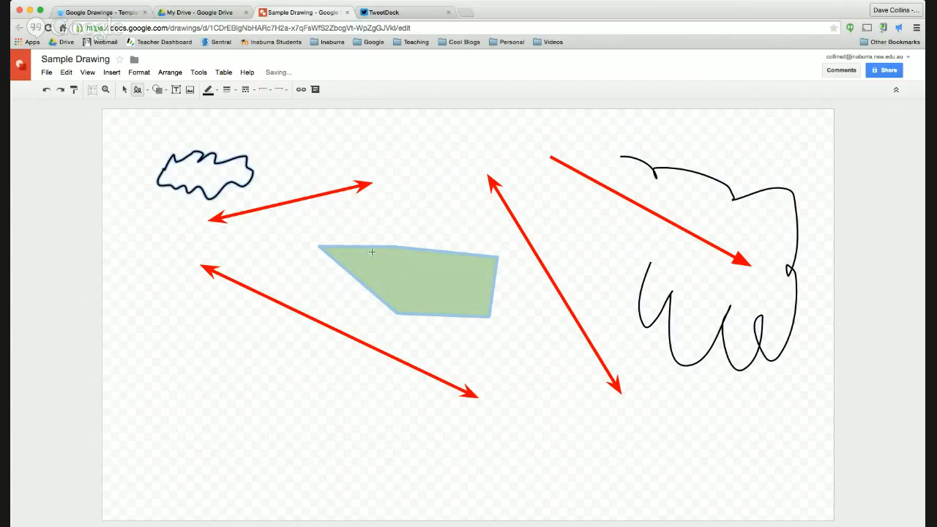
mouse_move(285, 151)
mouse_down()
mouse_move(372, 139)
mouse_move(406, 160)
mouse_move(360, 176)
mouse_move(315, 172)
mouse_move(401, 129)
mouse_up()
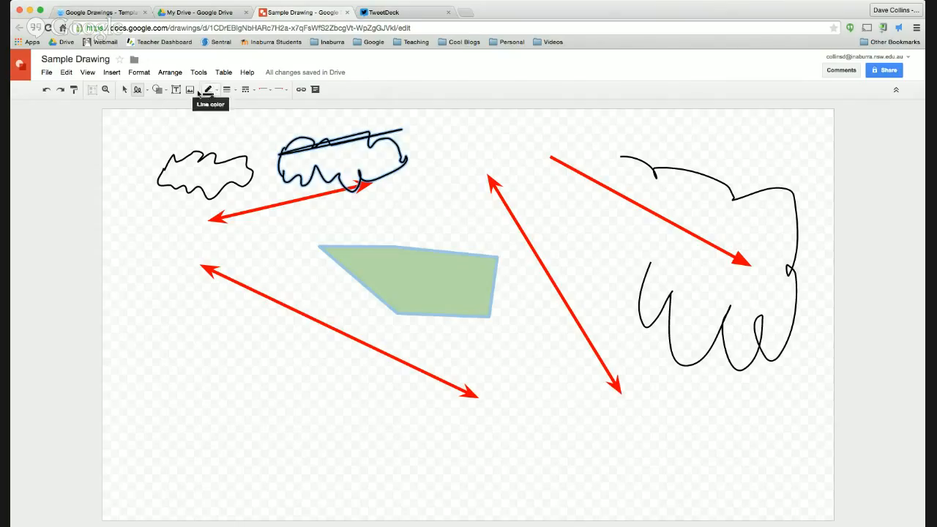
key(super+Tab)
click(204, 189)
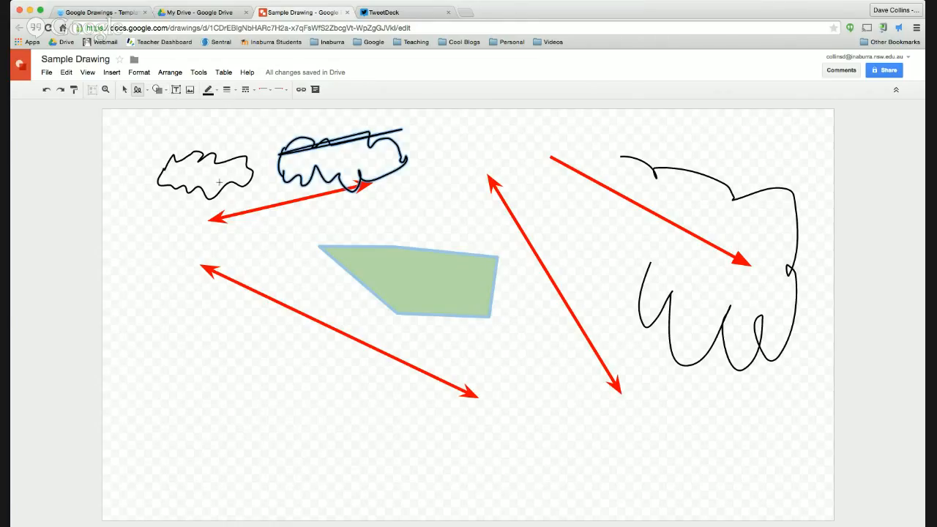
click(165, 90)
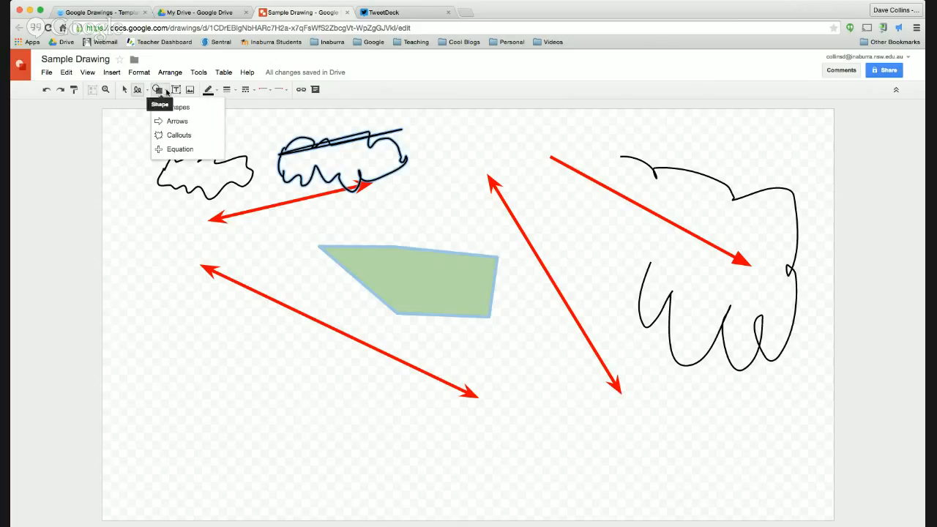
Step: Draw a heart shape in the lower-left of the drawing
click(137, 91)
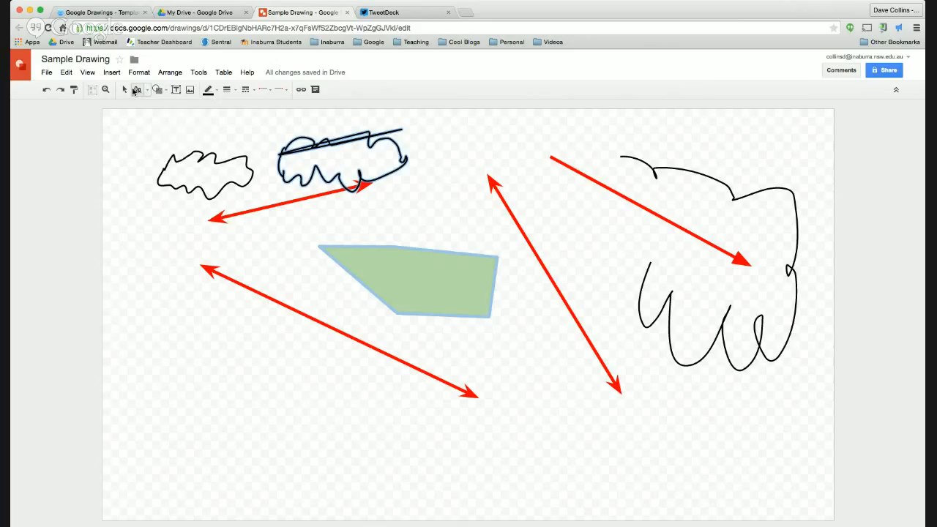
click(148, 89)
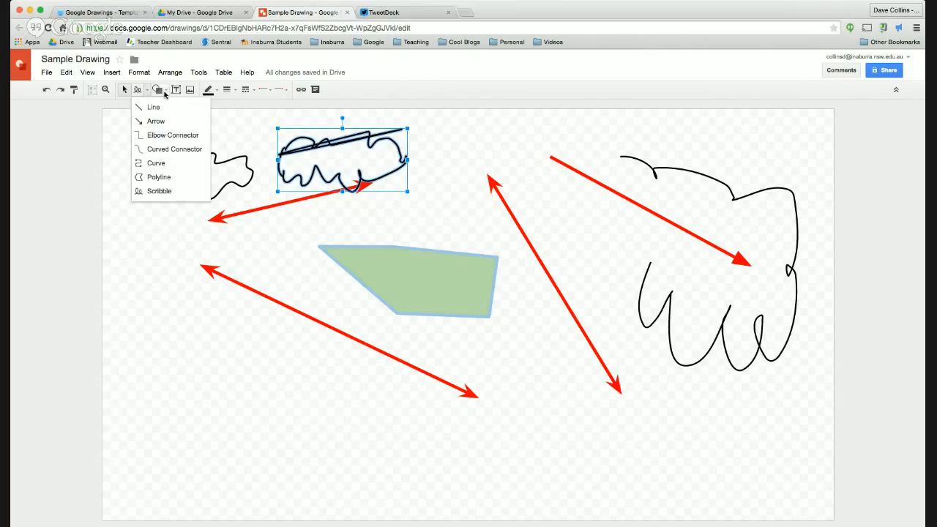
click(167, 92)
mouse_move(177, 113)
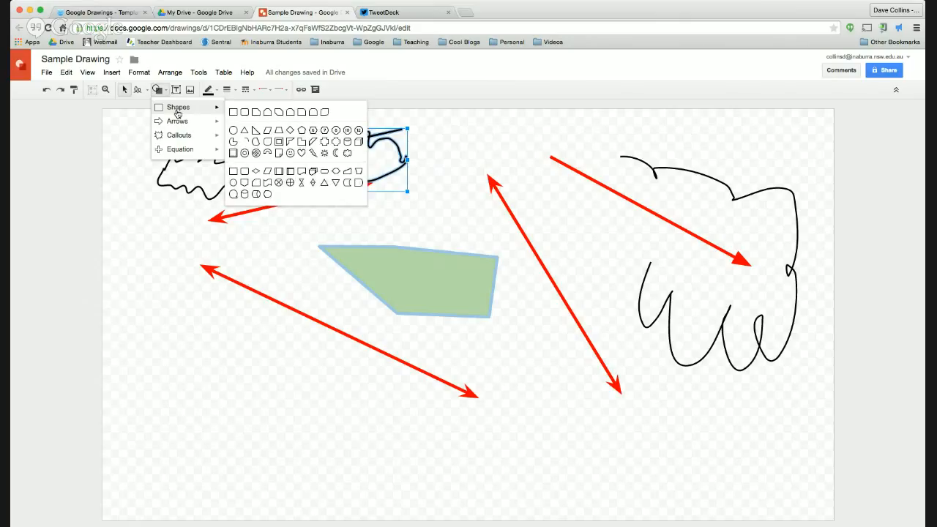
click(304, 153)
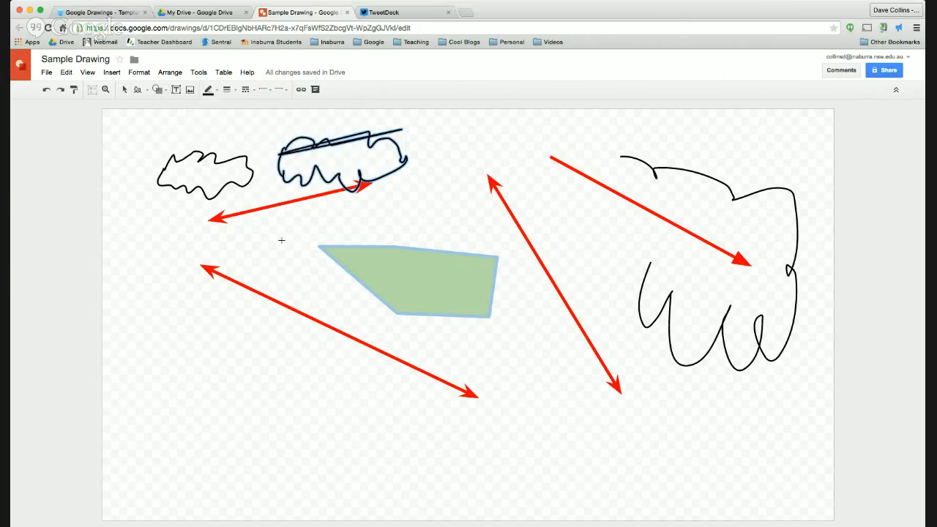
drag(212, 333, 329, 449)
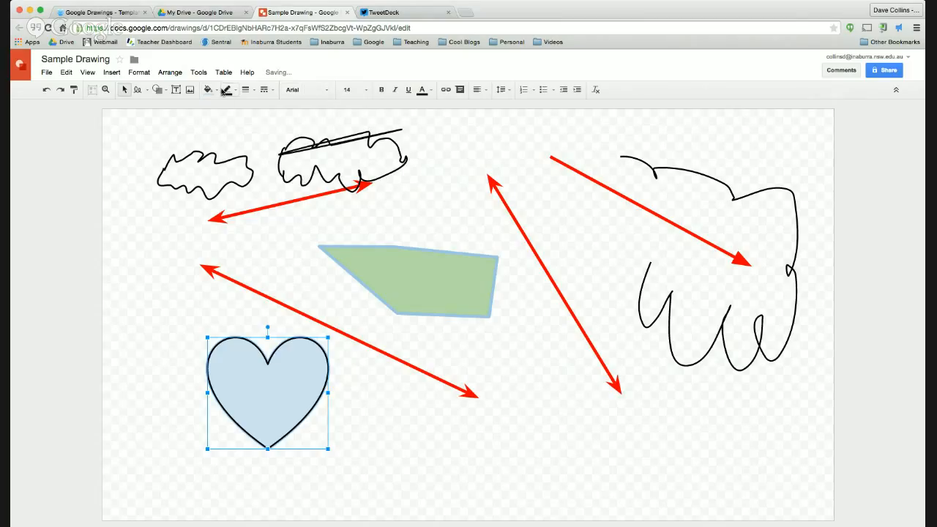
Step: Fill the heart bright red
click(216, 90)
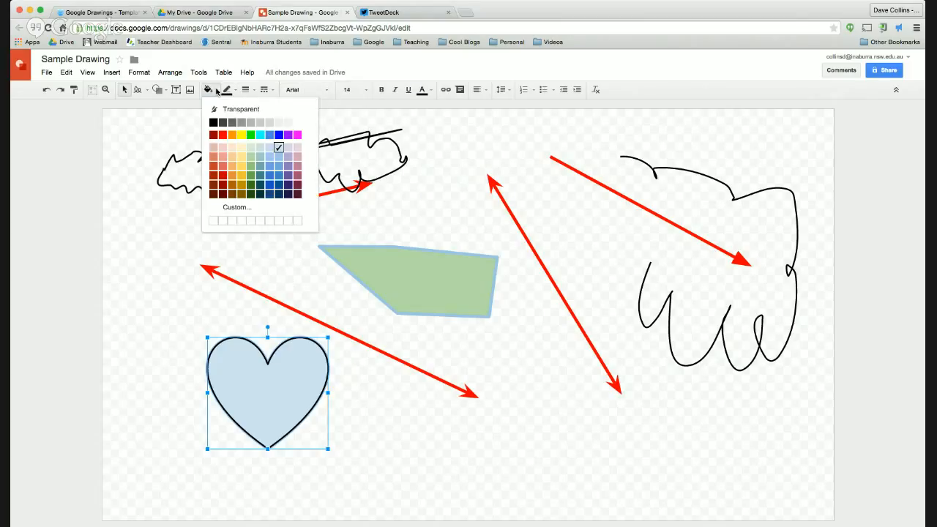
click(222, 165)
click(344, 387)
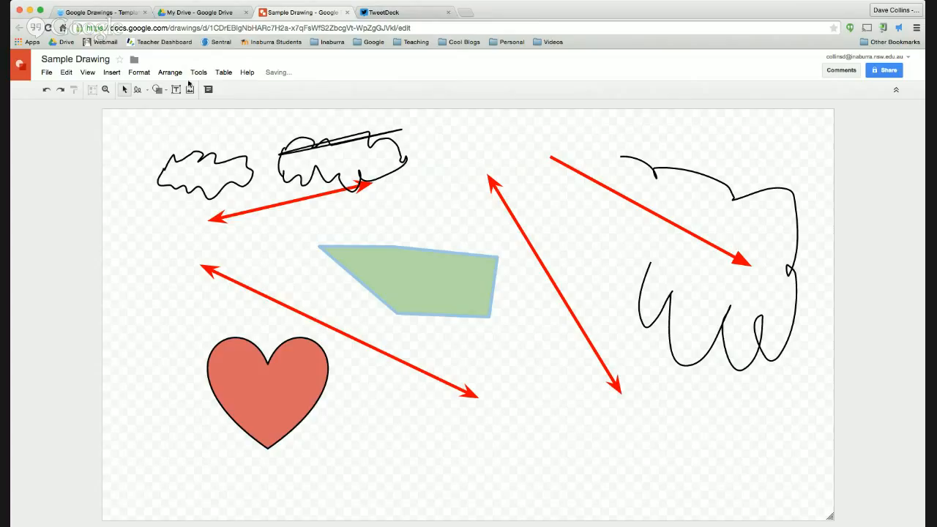
click(280, 431)
click(209, 89)
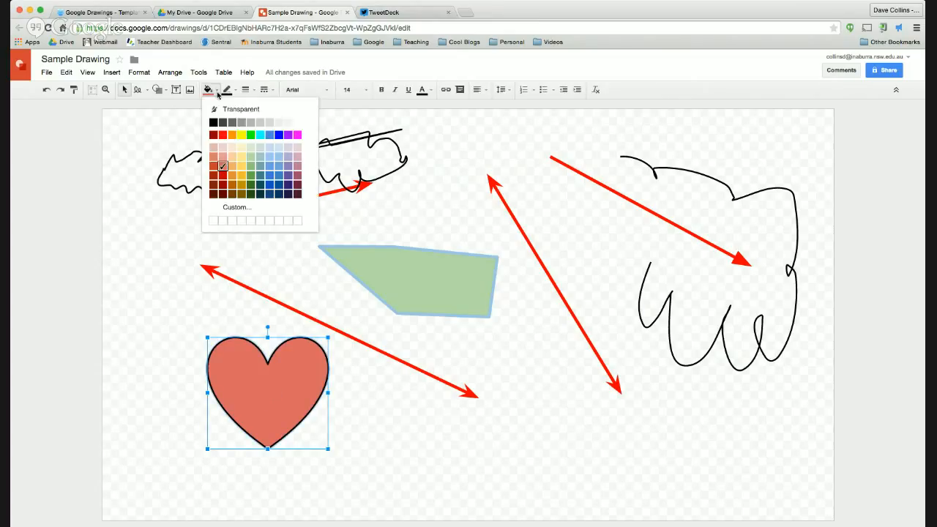
click(221, 137)
click(289, 289)
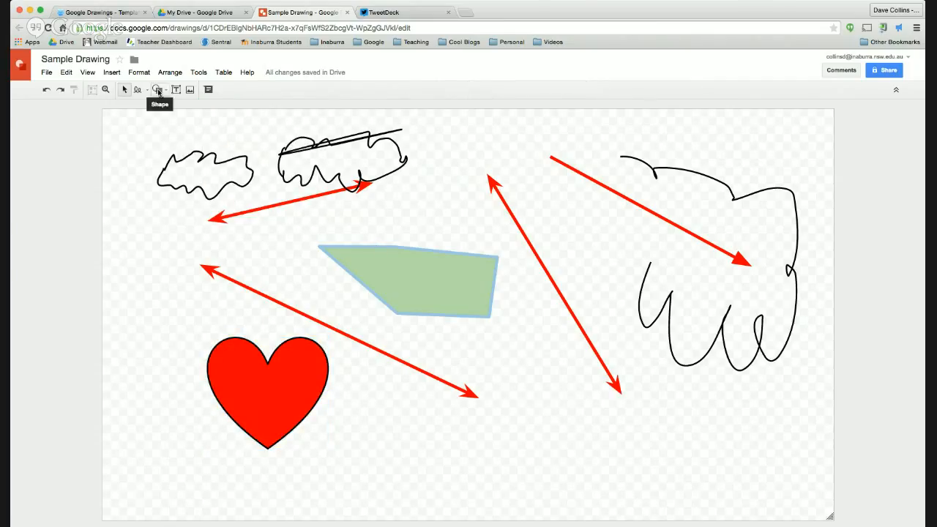
click(166, 90)
Step: Draw a right-pointing block arrow at the bottom right of the canvas
mouse_move(174, 123)
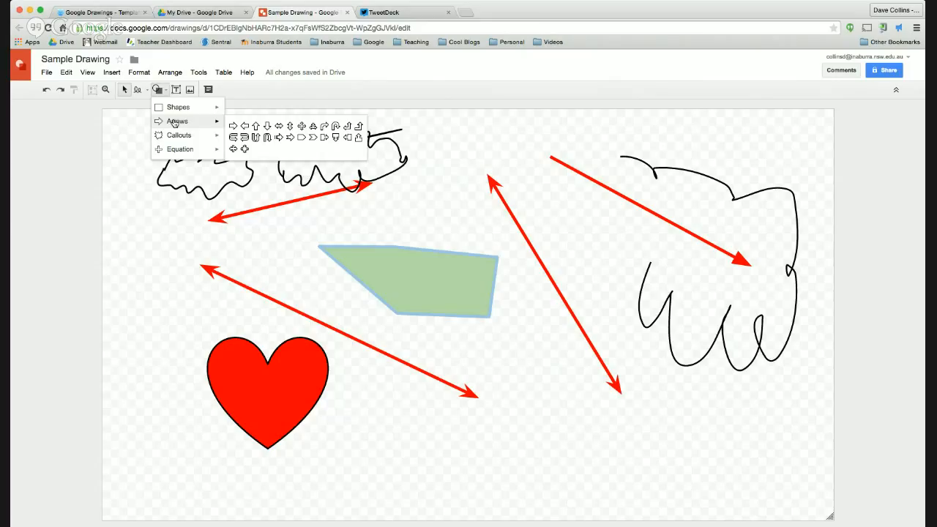
mouse_move(188, 142)
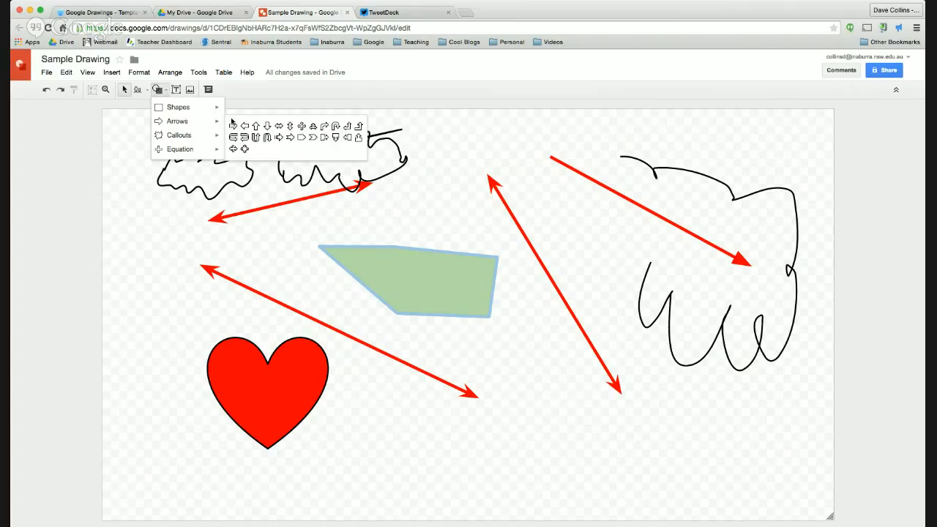
click(236, 127)
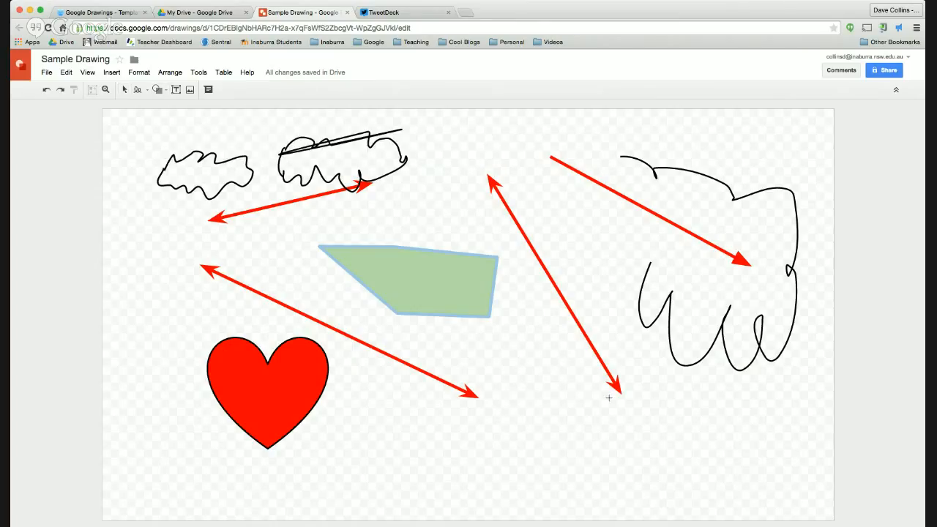
drag(554, 399, 729, 483)
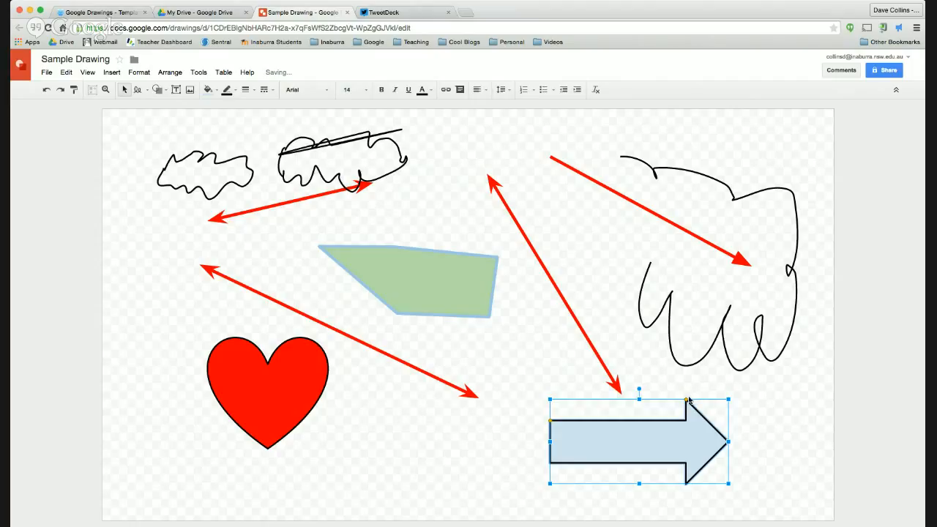
Step: Enlarge the block arrow's head and move the upright arrow to the lower centre
mouse_move(685, 399)
mouse_down()
mouse_move(627, 401)
mouse_move(697, 399)
mouse_up()
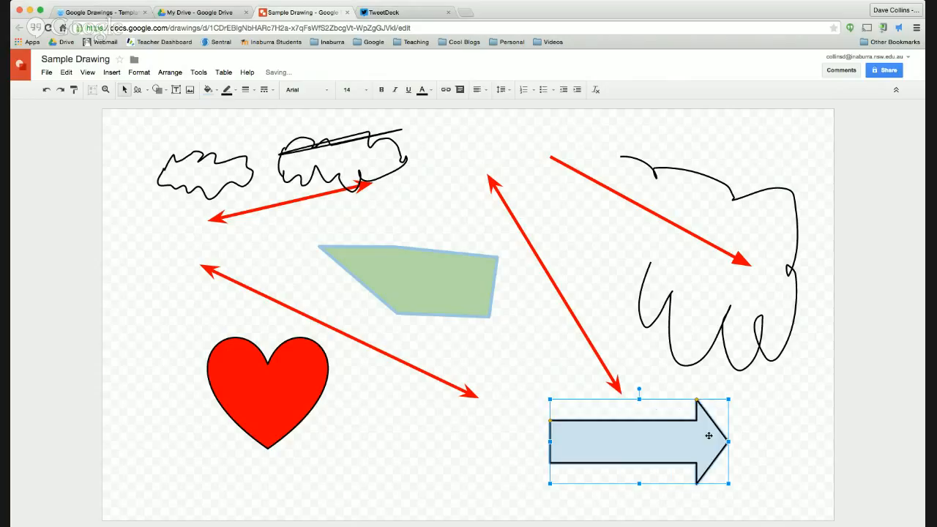
drag(696, 399, 316, 437)
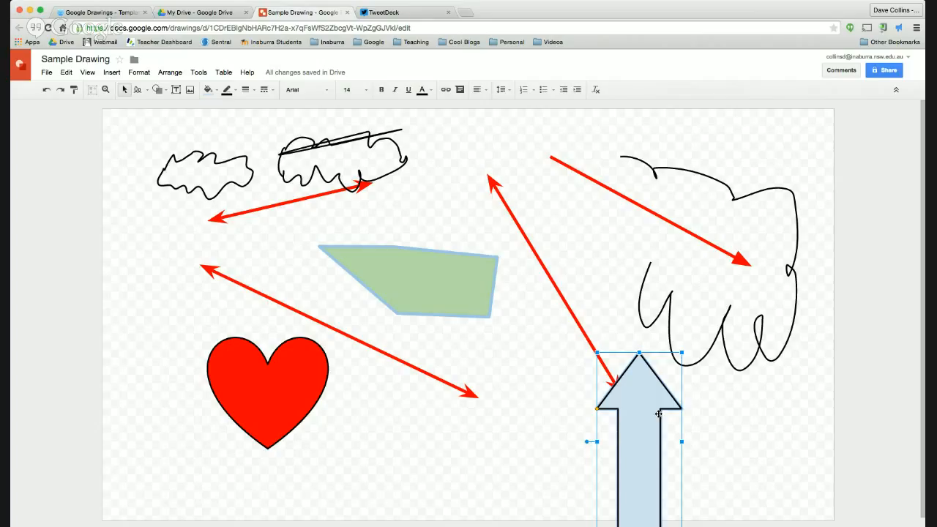
drag(648, 431, 632, 268)
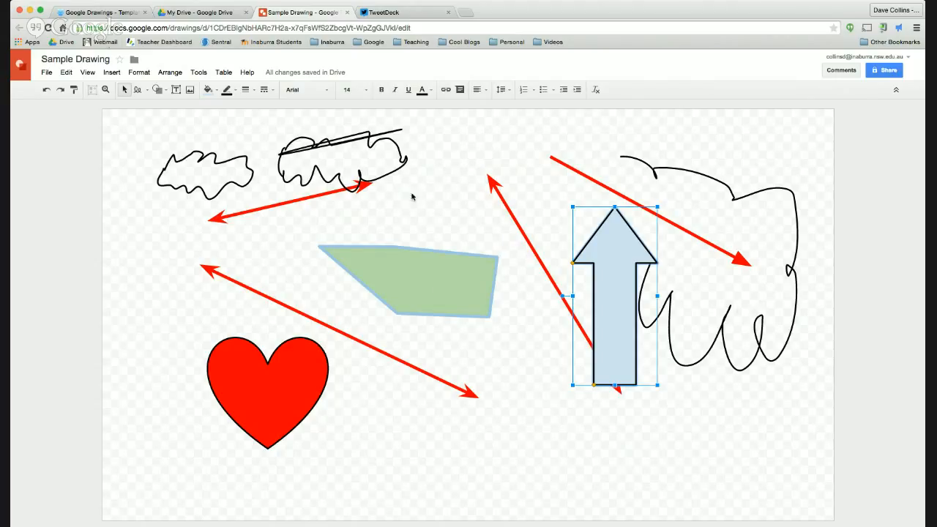
drag(637, 261, 540, 360)
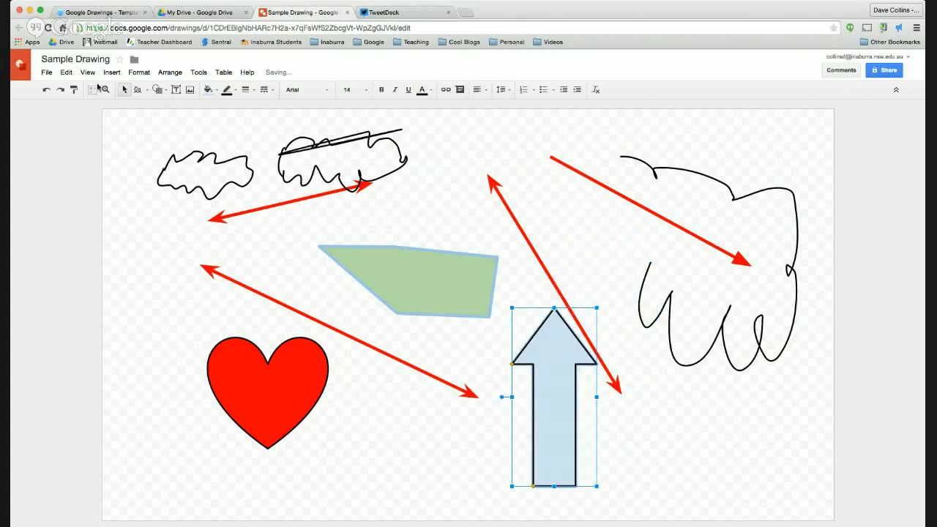
click(229, 126)
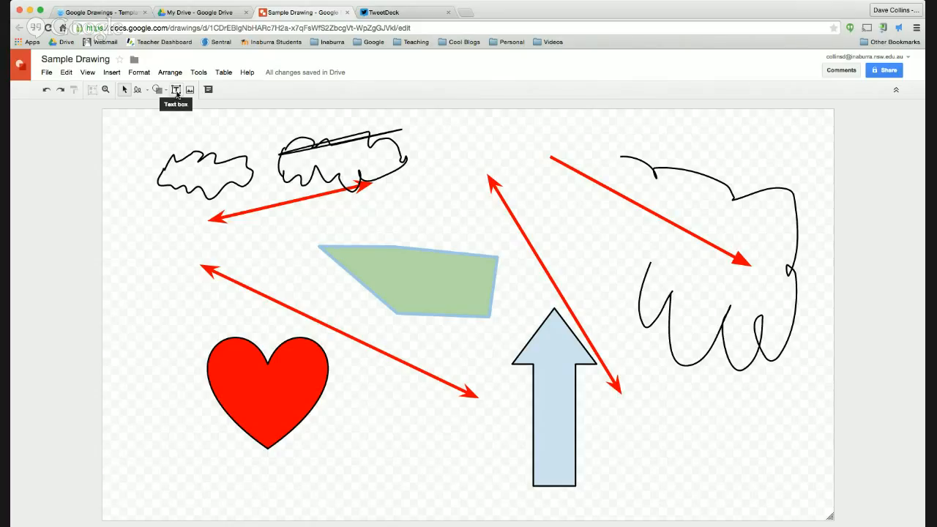
Step: Draw a text box near the top reading "Hello welcome to today's training sessions"
click(176, 93)
drag(442, 130, 721, 229)
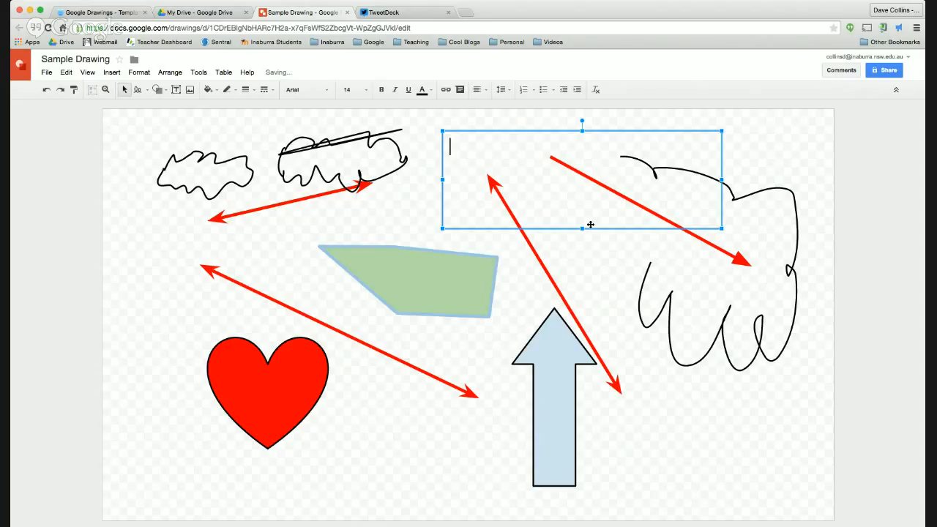
text(Hello welcome to today)
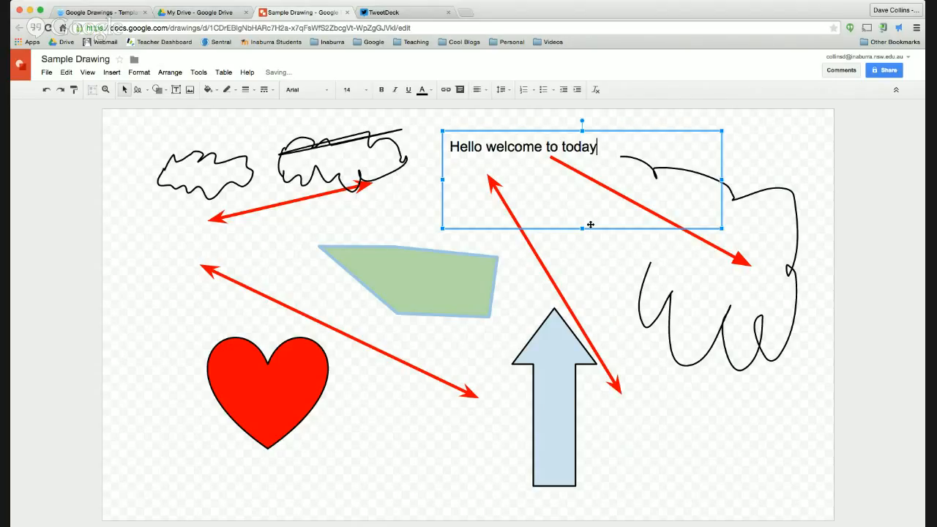
text(s training sessions)
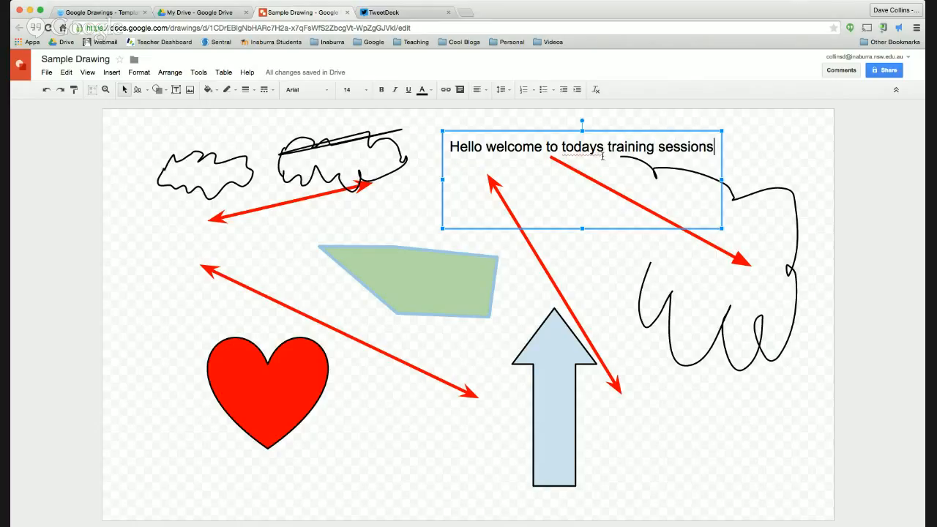
click(597, 144)
text(')
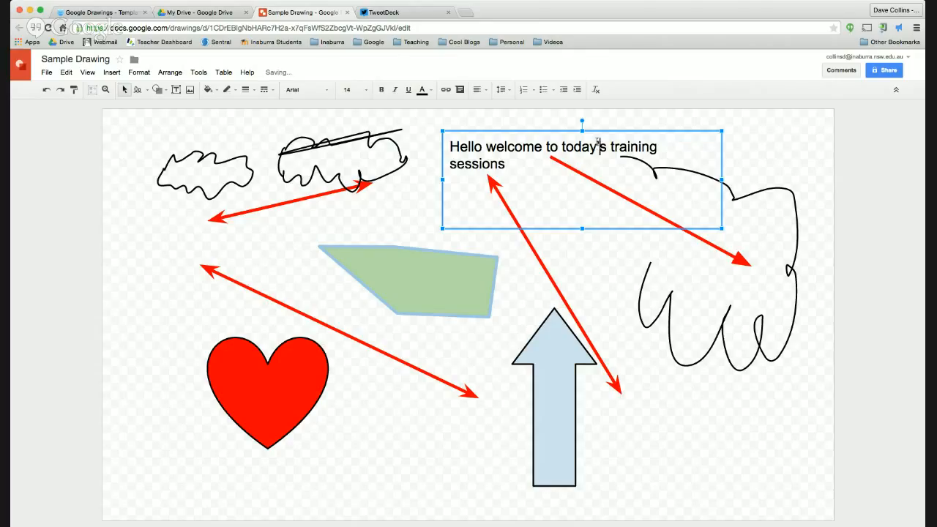
Step: Set all the greeting text to 24 pt and centre-align it
key(super+a)
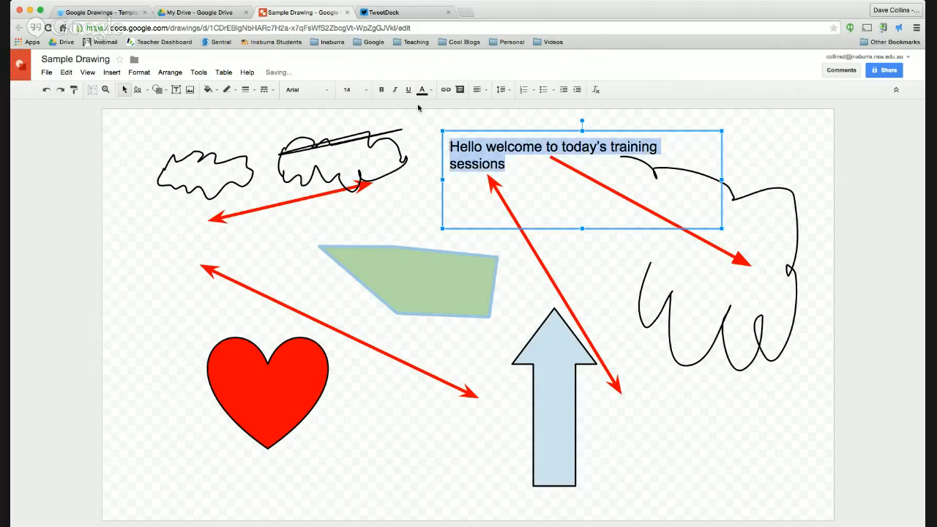
click(353, 90)
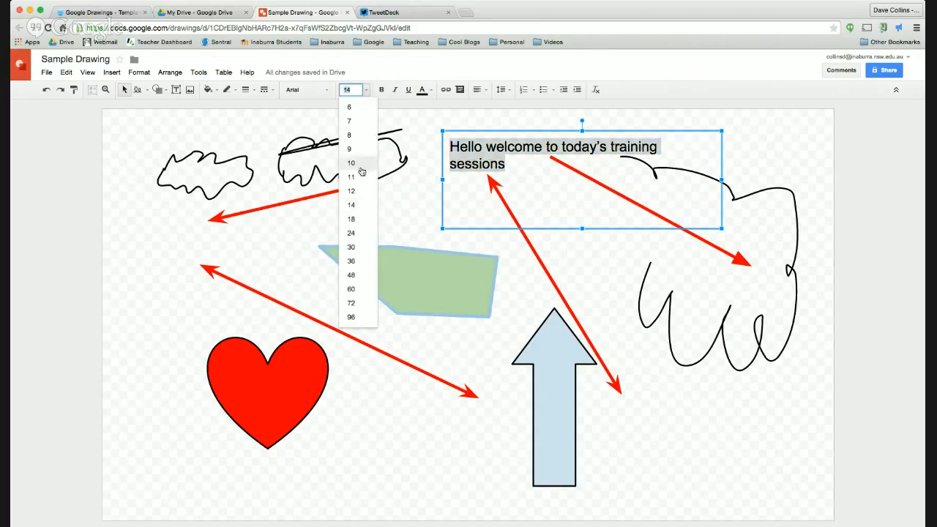
click(359, 235)
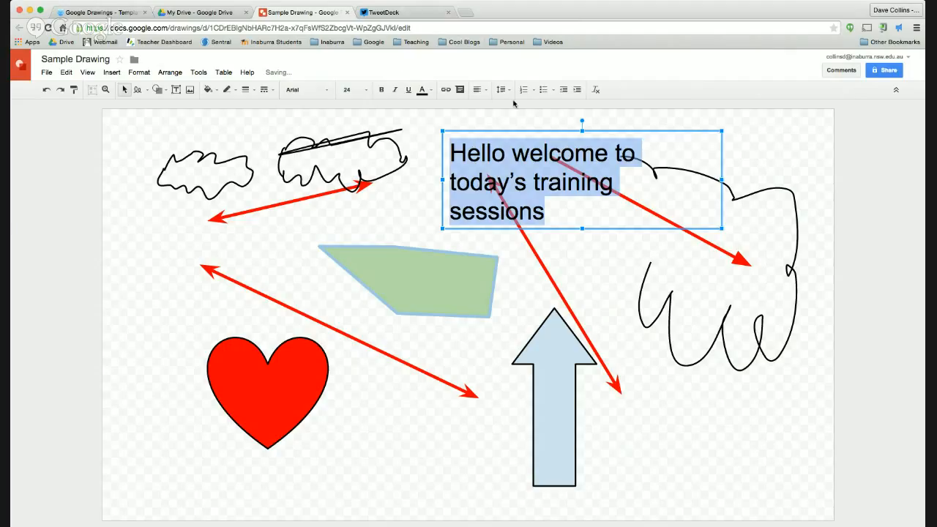
click(480, 90)
click(496, 108)
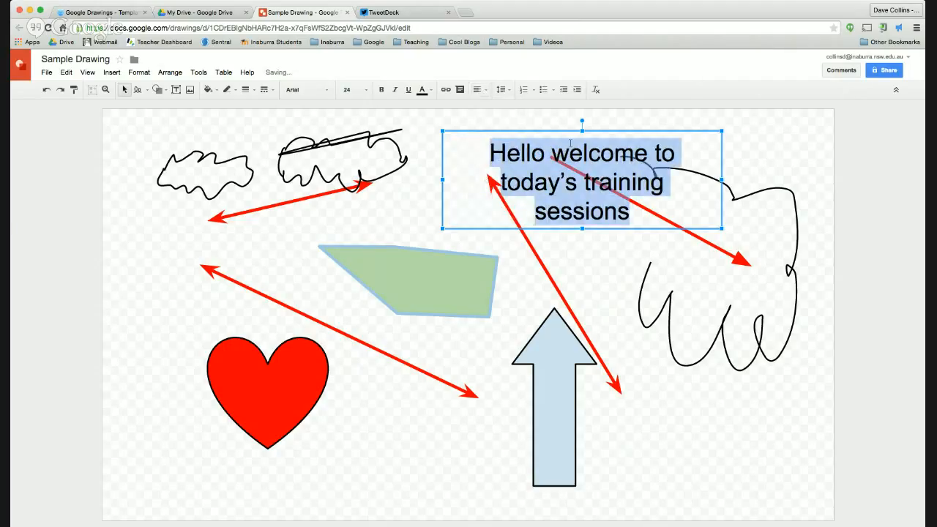
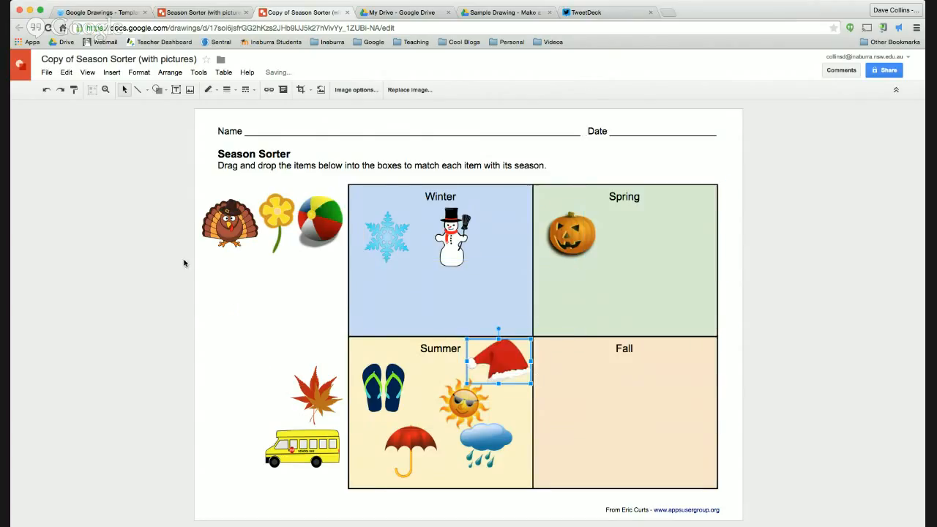
Step: Drag the Santa hat and beach ball into Summer and the flower into Spring
drag(238, 229, 578, 394)
drag(276, 220, 647, 246)
drag(320, 221, 418, 392)
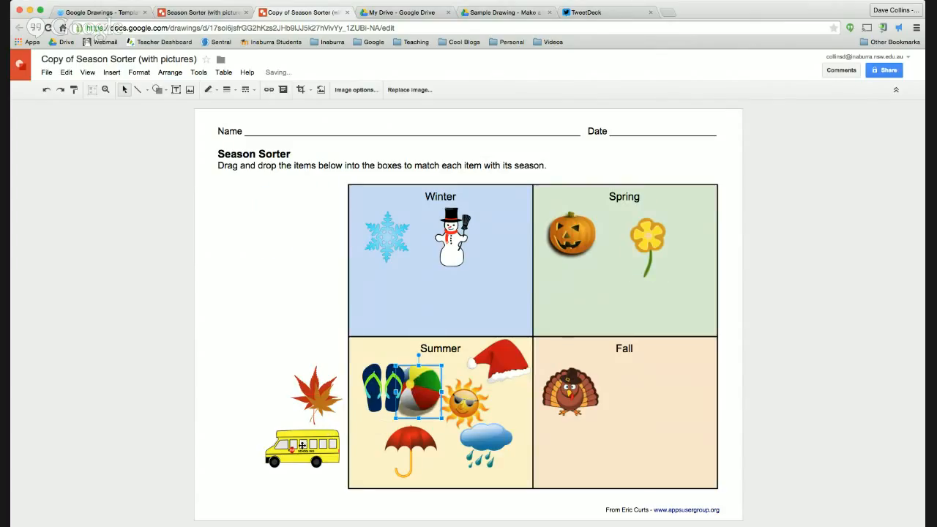
Step: Place school buses in Winter, Spring and Fall, and move the maple leaf toward Spring
drag(301, 445, 401, 294)
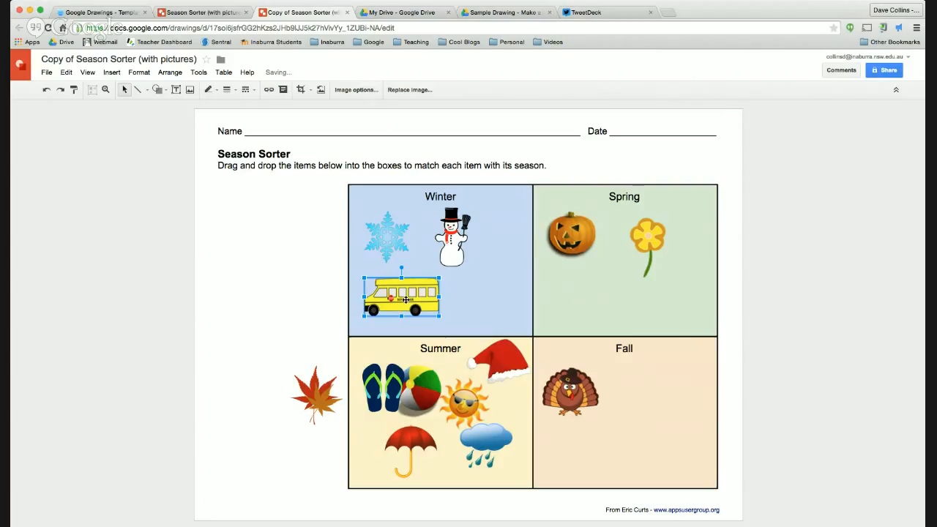
drag(401, 297, 595, 297)
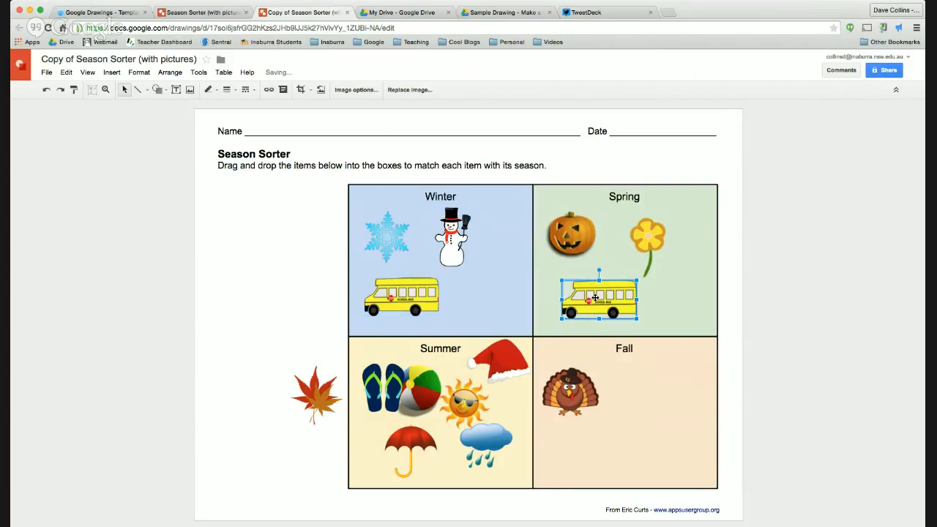
drag(414, 298, 609, 450)
drag(316, 393, 687, 295)
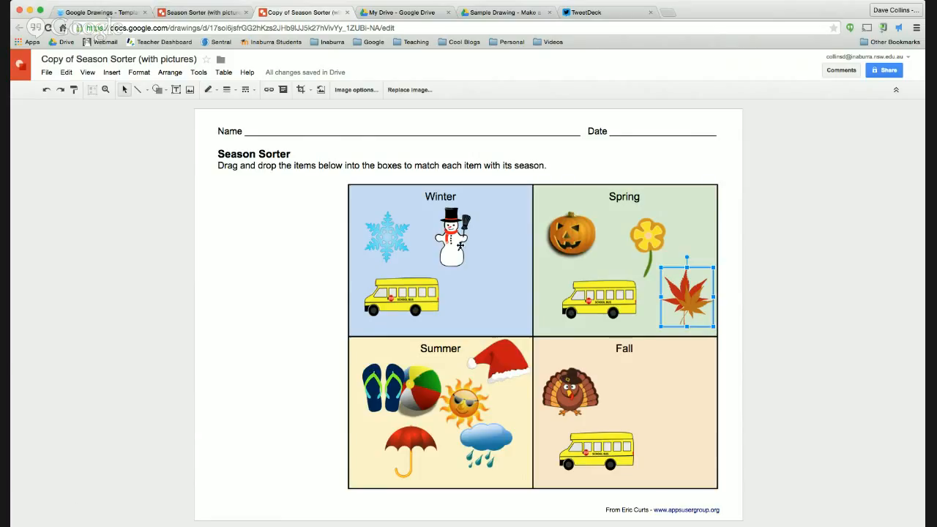
Step: Select the snowman and other Winter pictures, then the Spring pictures, one by one
click(456, 255)
click(364, 237)
click(390, 292)
click(450, 249)
click(578, 237)
click(639, 259)
click(606, 313)
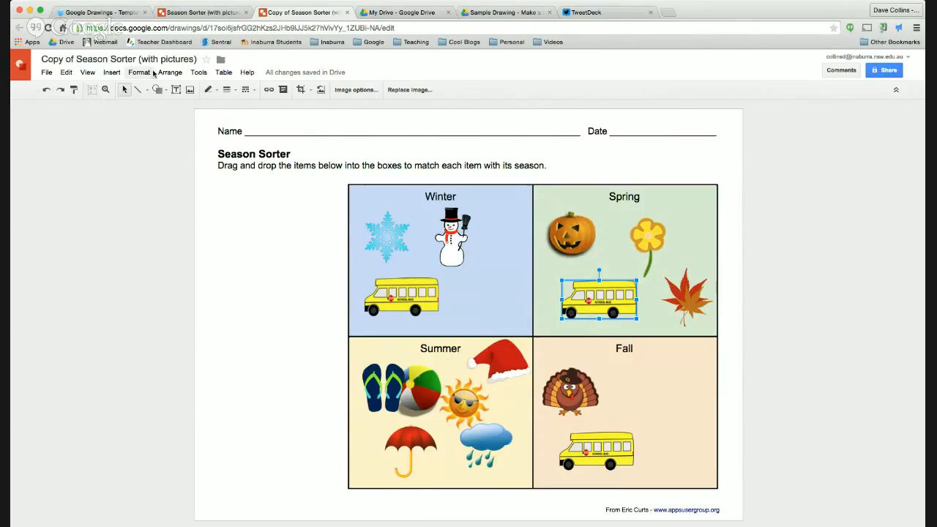
Step: Open the Research side panel from the Tools menu
click(197, 72)
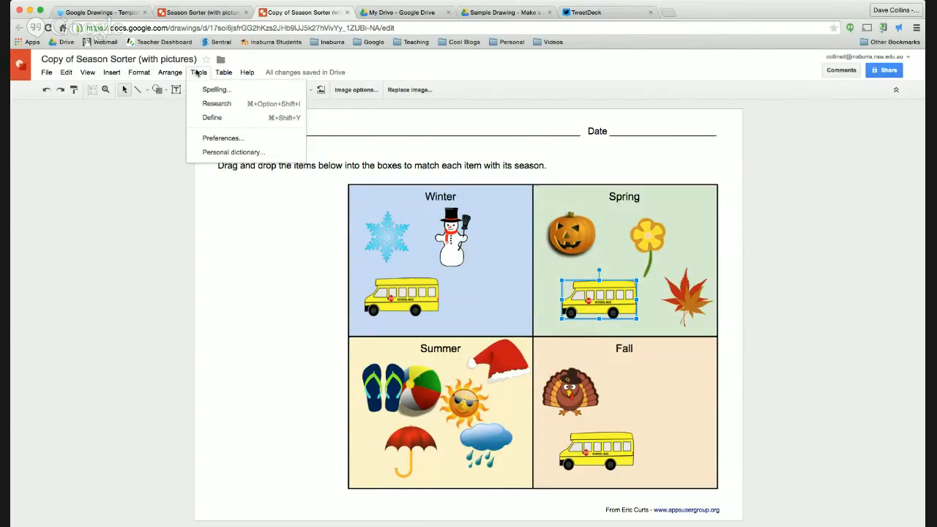
mouse_move(115, 73)
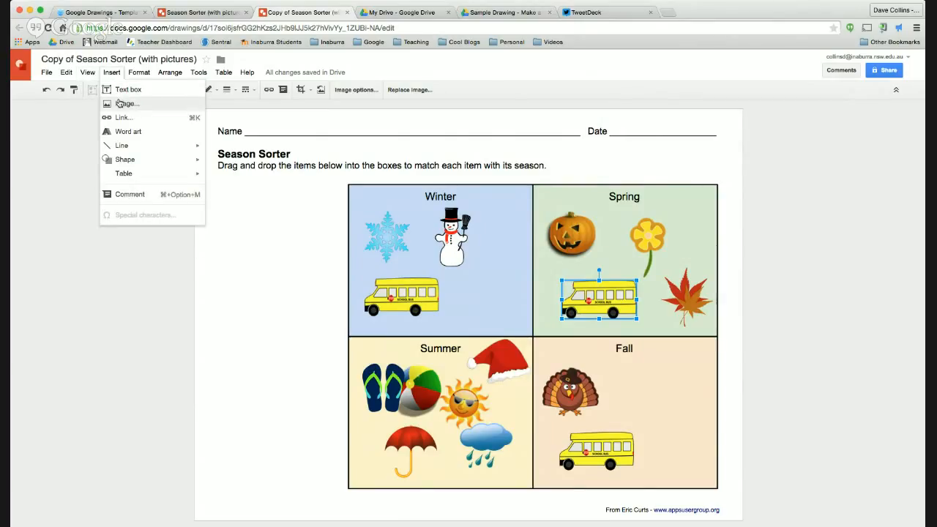
mouse_move(201, 73)
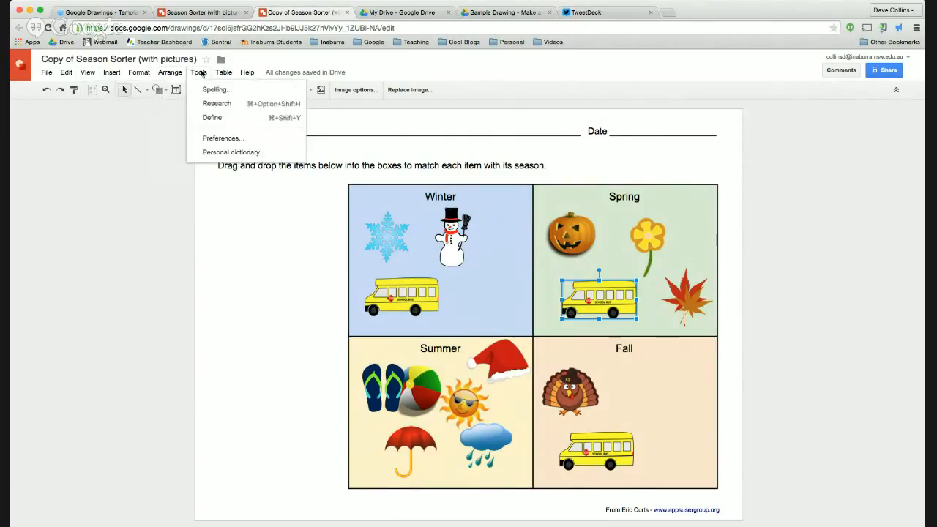
click(217, 103)
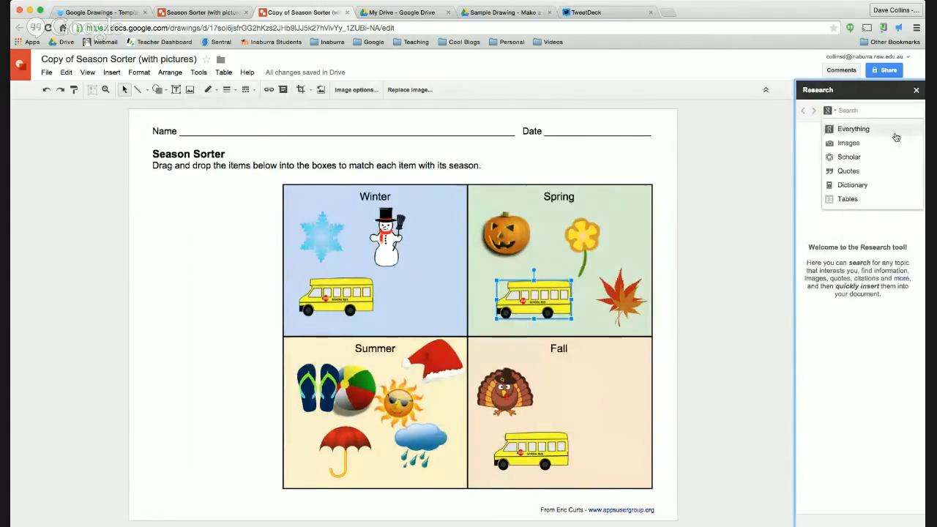
Step: Set Research to Images, filtered to 'Free to use, share or modify, even commercially'
click(836, 113)
click(836, 113)
click(849, 144)
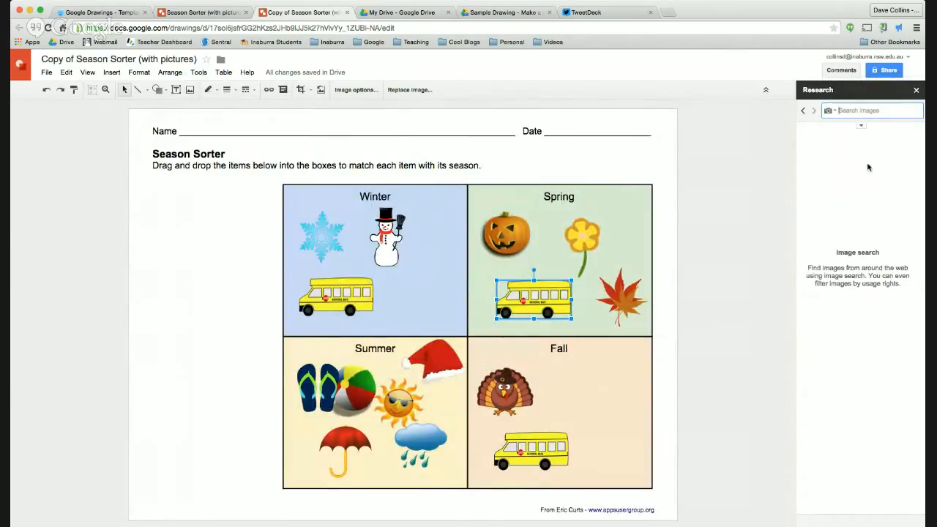
click(861, 126)
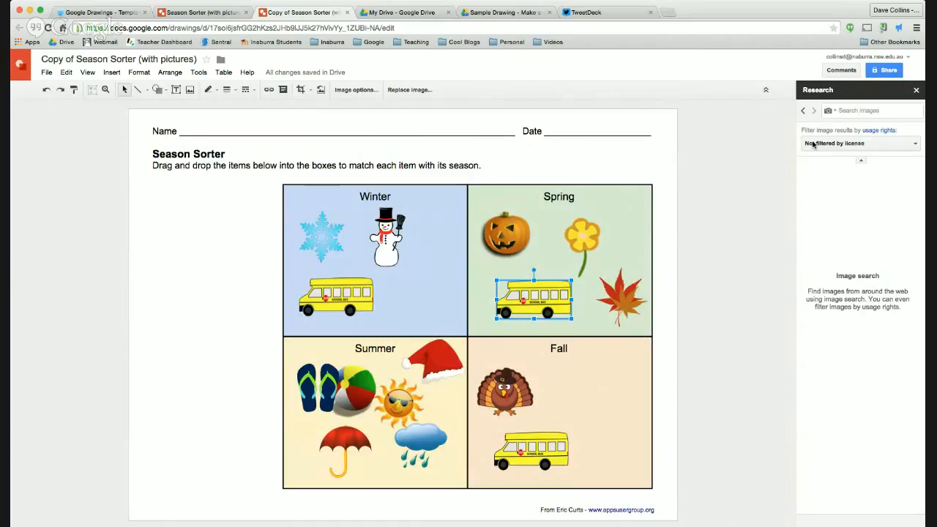
click(901, 142)
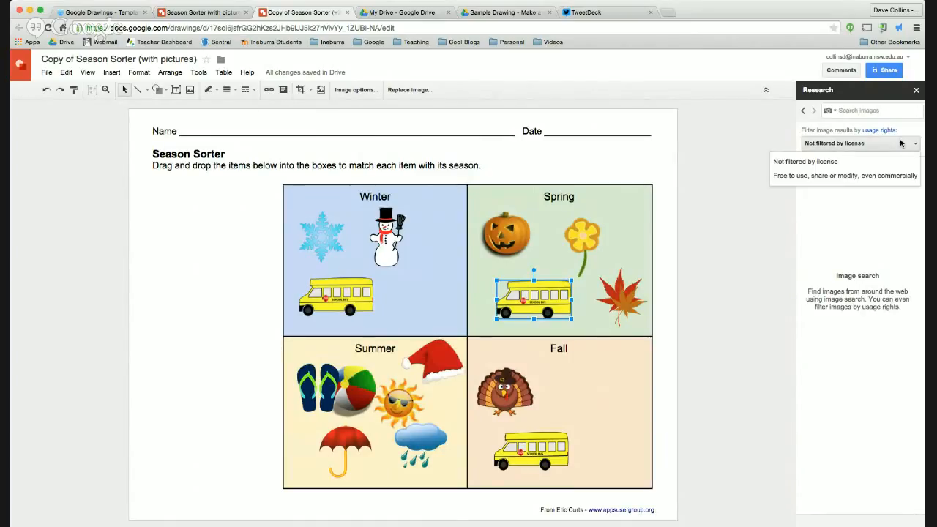
click(861, 176)
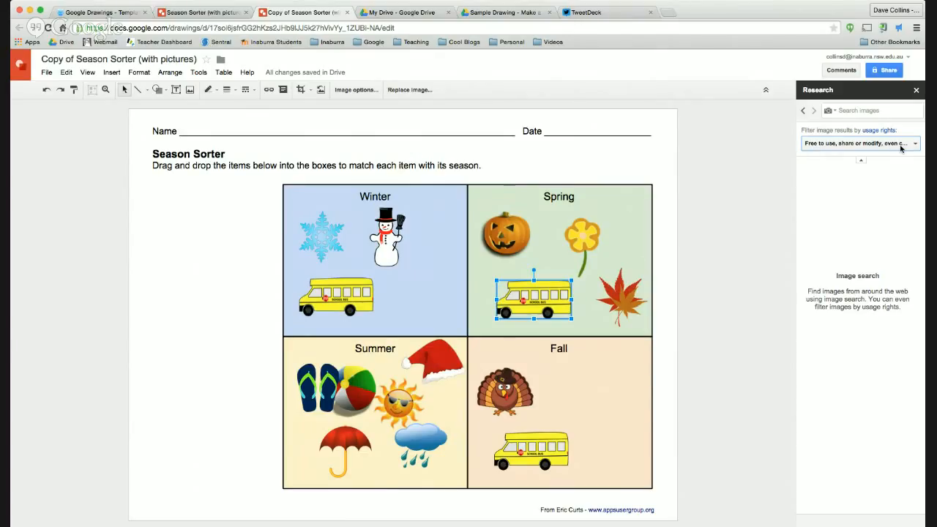
click(861, 109)
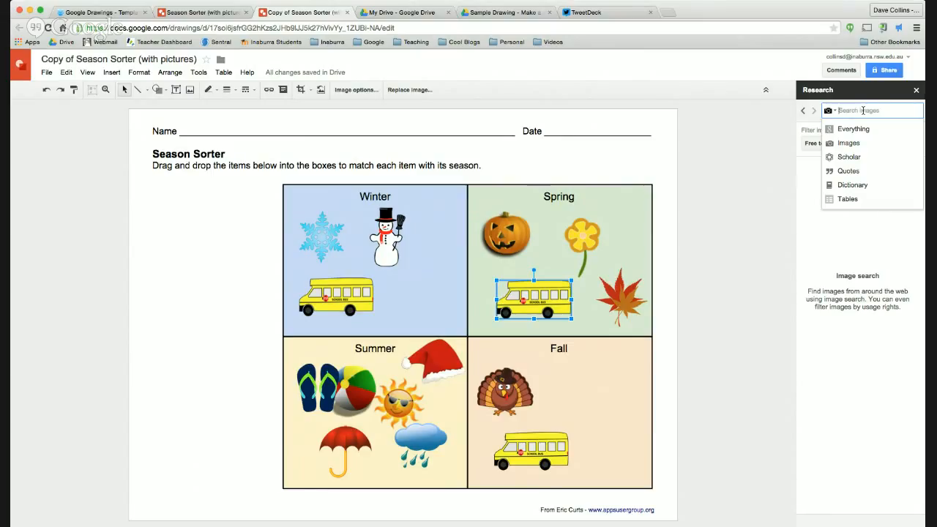
Step: Search images for 'wave' and add the curling wave photo to the drawing
text(wave)
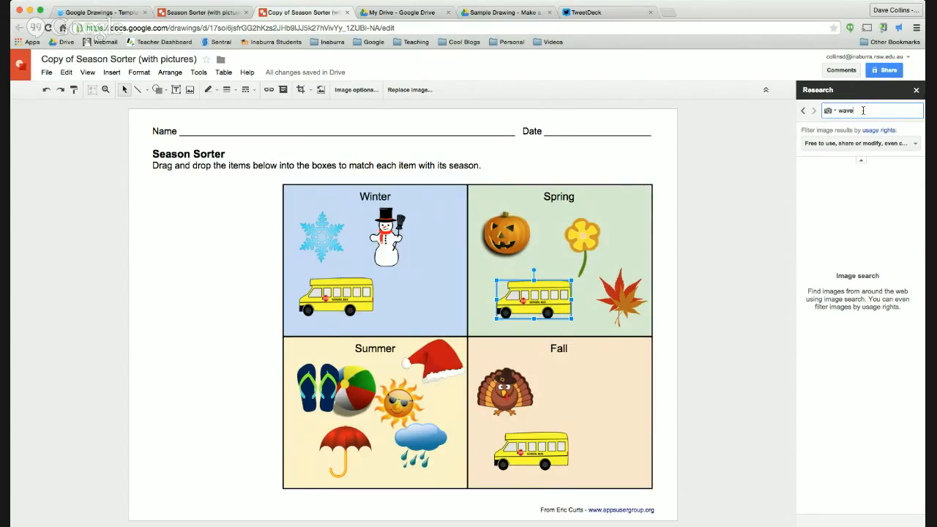
key(Return)
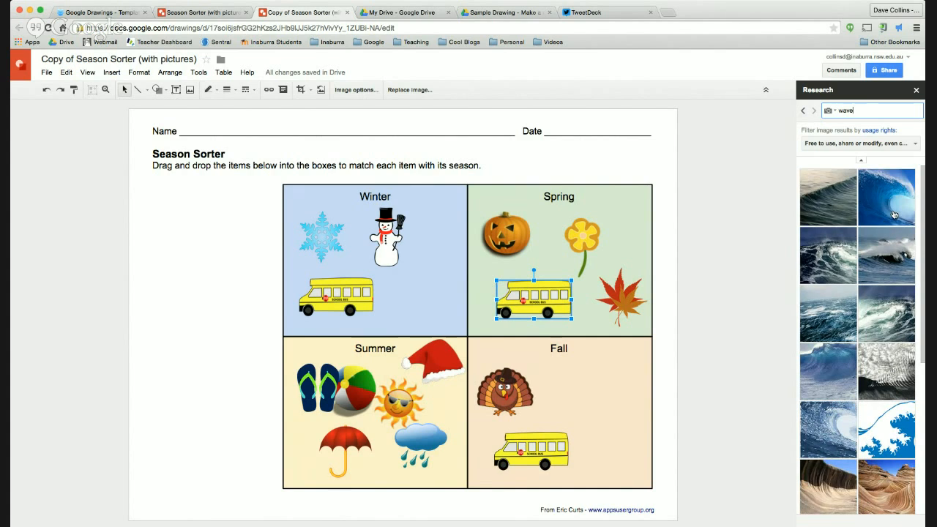
mouse_move(881, 223)
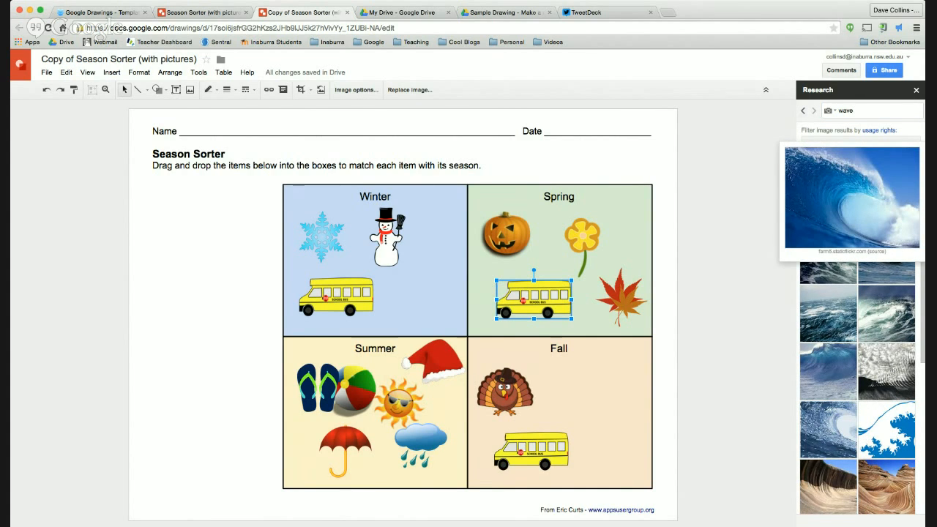
drag(882, 219, 576, 404)
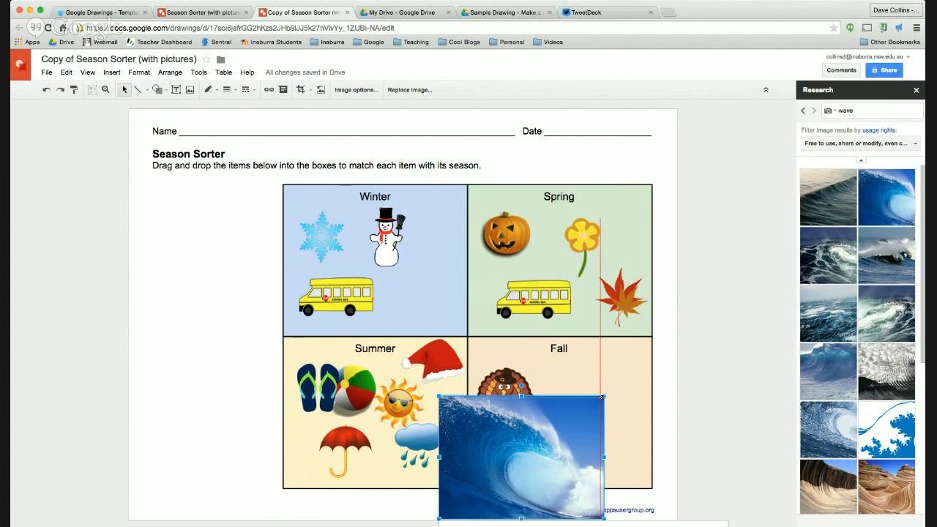
Step: Shrink the wave photo and place it in Summer's lower-left corner
drag(533, 445, 536, 446)
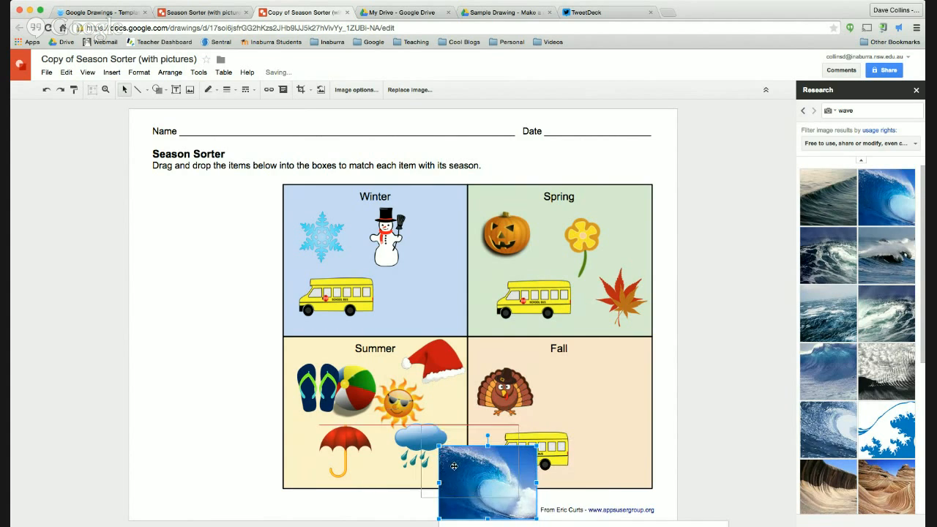
drag(483, 490, 393, 453)
drag(446, 408, 636, 388)
click(344, 451)
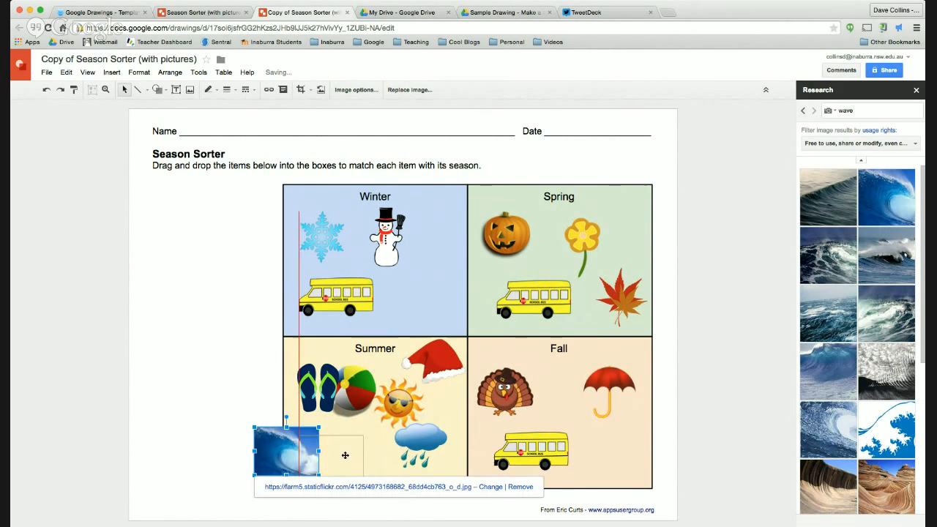
drag(345, 451, 389, 459)
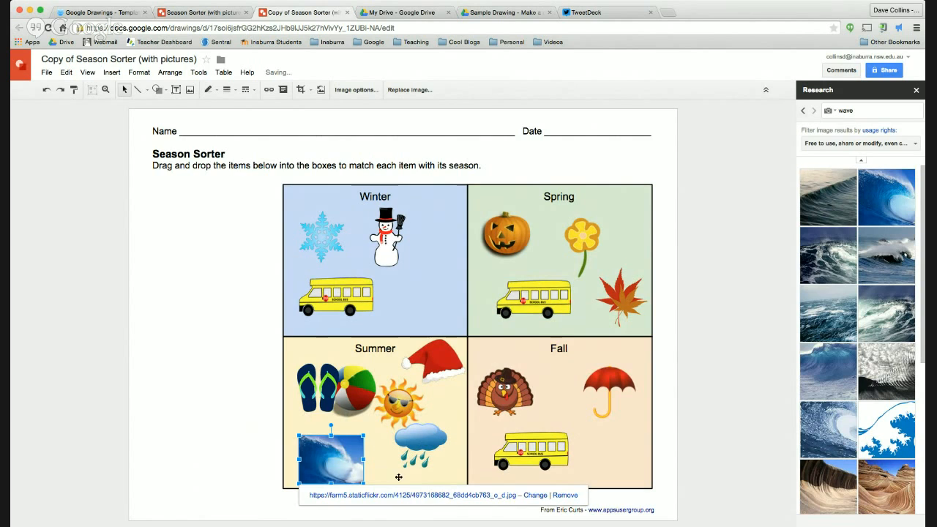
Step: Remove the Flickr source link from the wave image
click(374, 466)
click(348, 461)
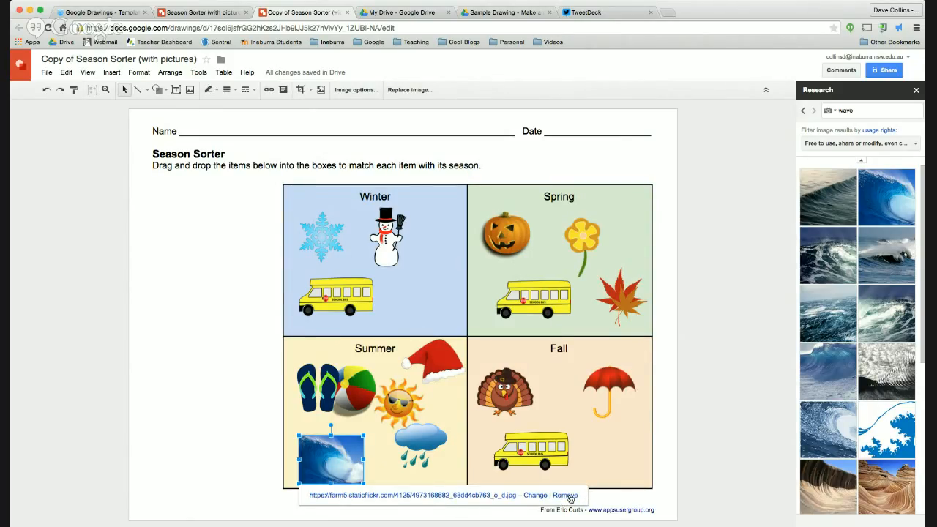
click(567, 495)
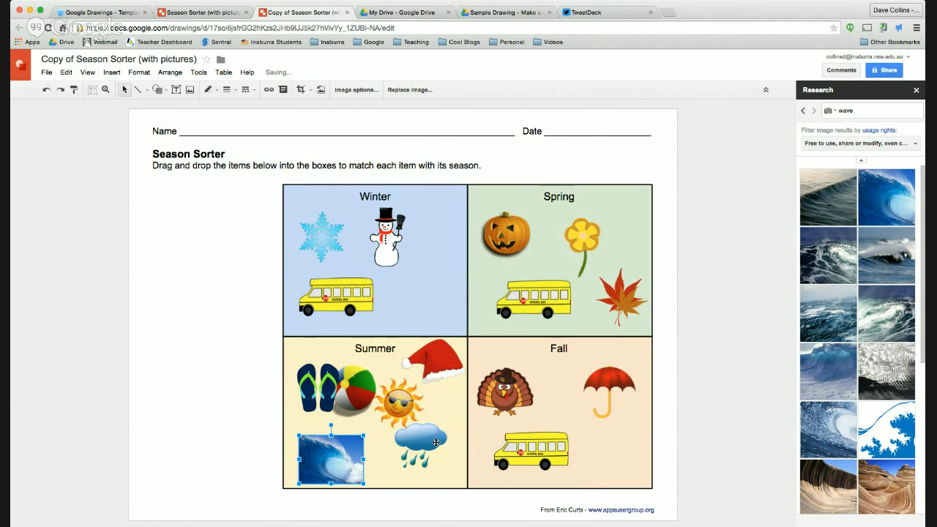
Step: Check the rain cloud, sun, beach ball and flip-flops pictures in Summer
click(398, 443)
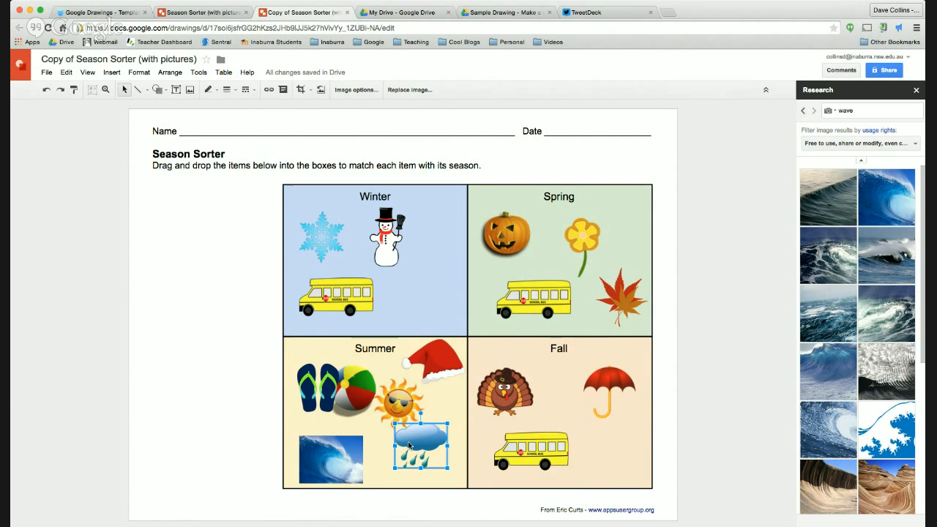
click(396, 407)
click(349, 396)
click(329, 389)
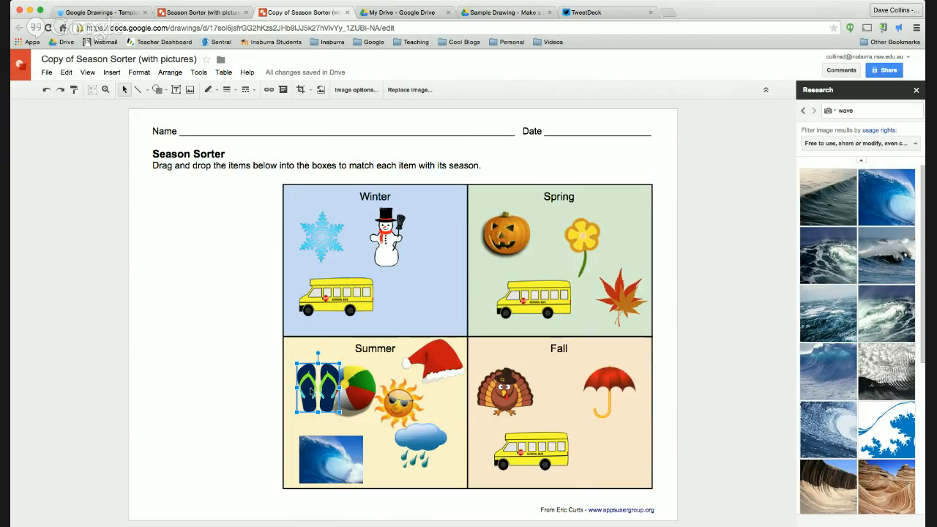
click(873, 111)
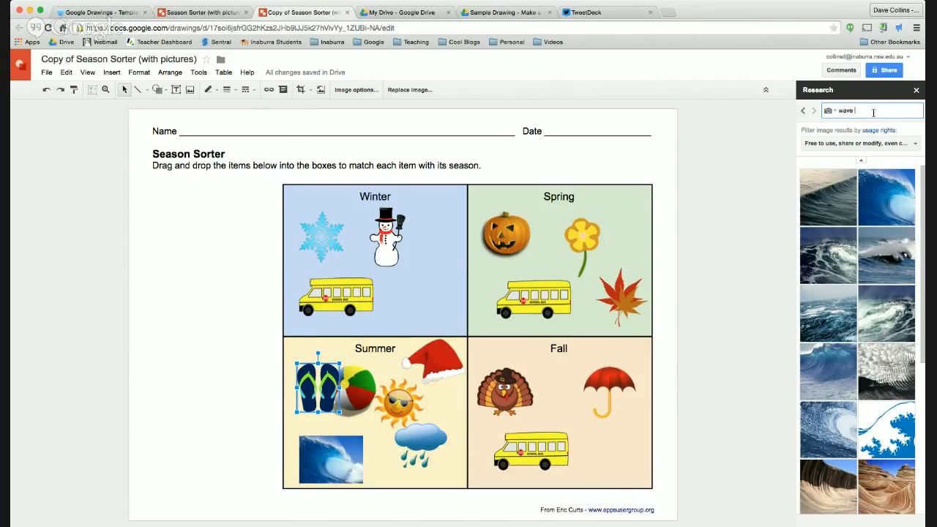
Step: Search images for 'wave png' and browse the results
text(png)
key(Return)
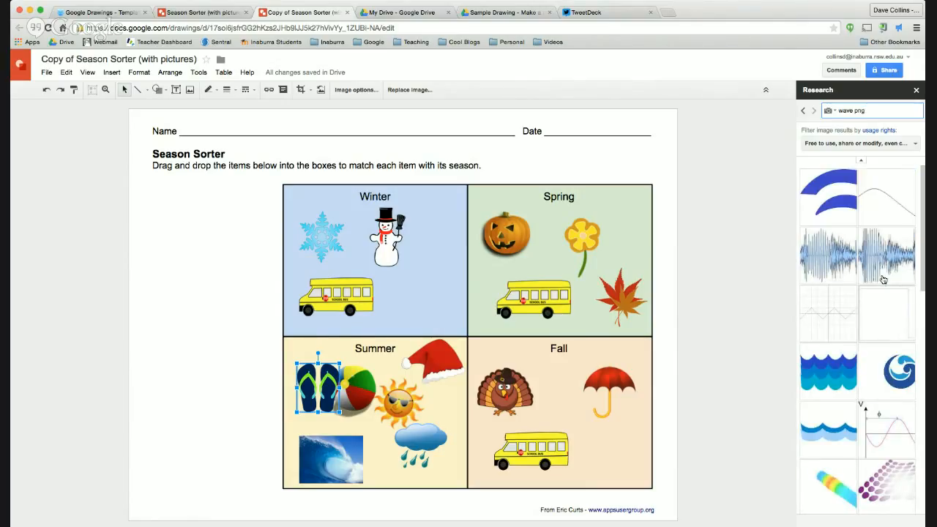
scroll(882, 283, down, 10)
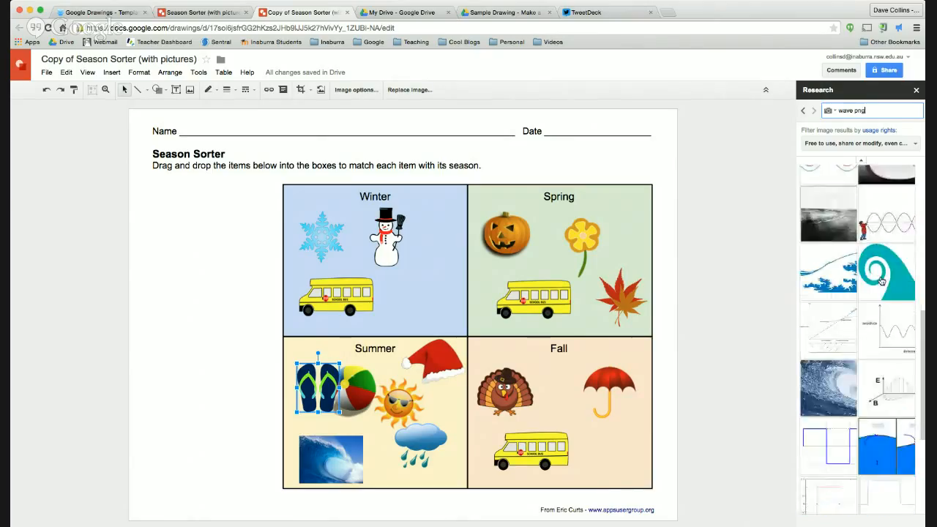
scroll(881, 281, up, 6)
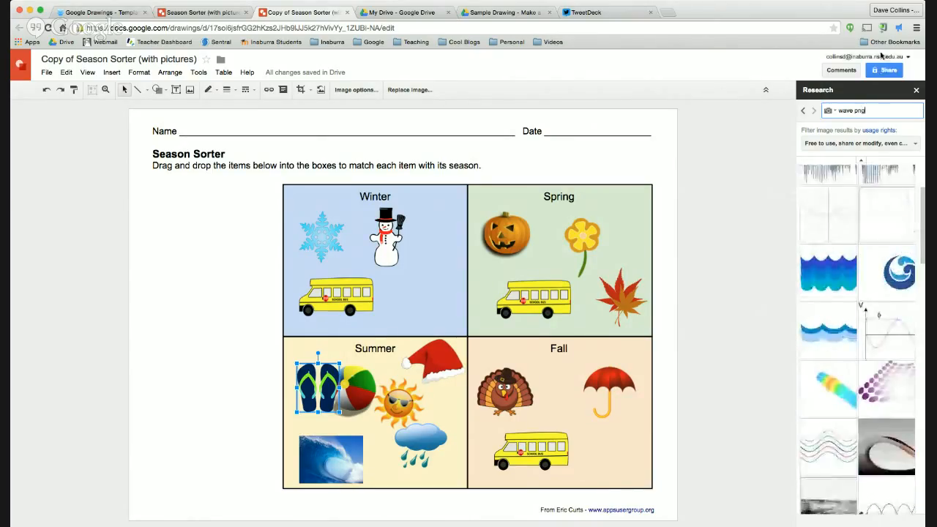
Step: Search 'wave clipart', browse the results, then change the query to 'dog clipart'
click(880, 110)
key(BackSpace)
text(clipar)
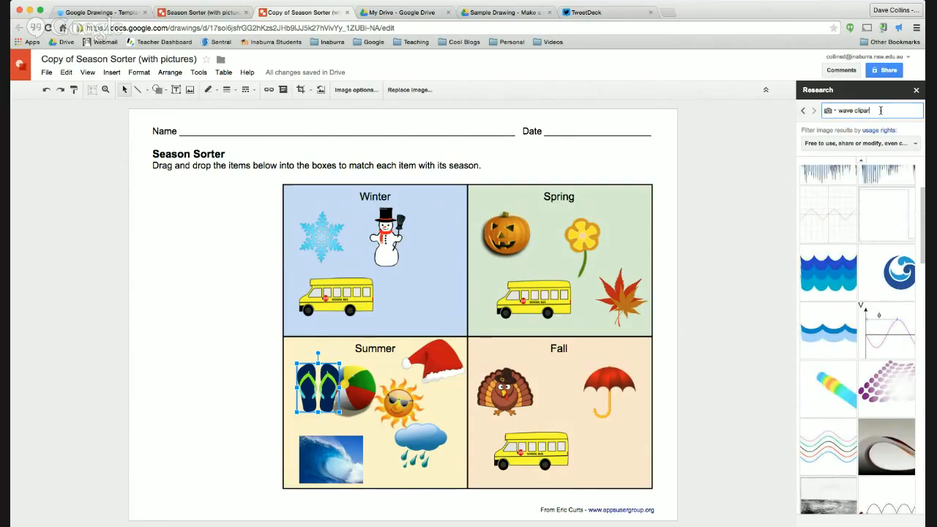
text(t)
key(Return)
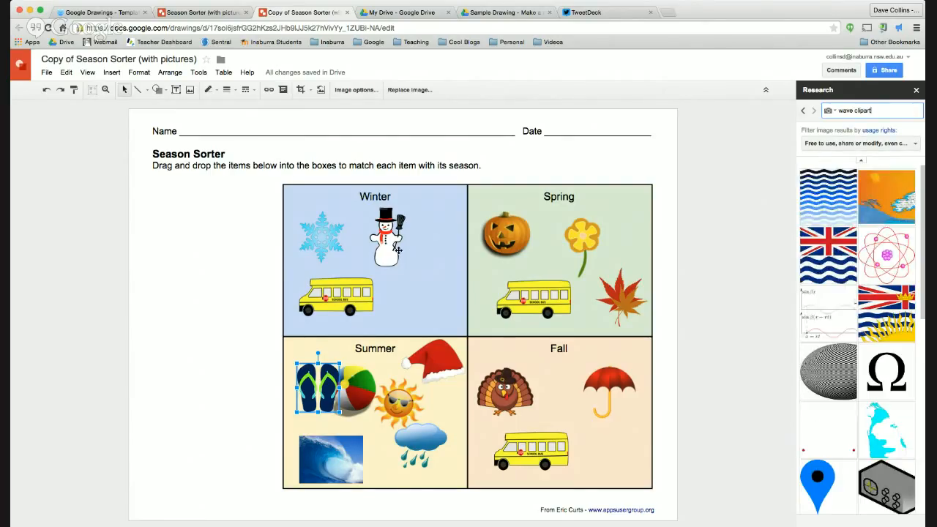
scroll(887, 292, down, 10)
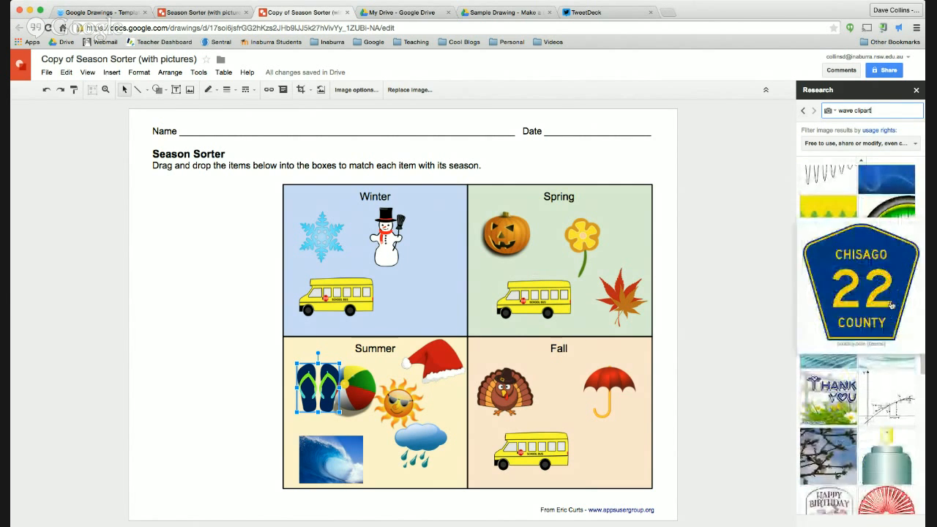
scroll(853, 292, down, 5)
scroll(854, 292, up, 1)
scroll(854, 292, down, 1)
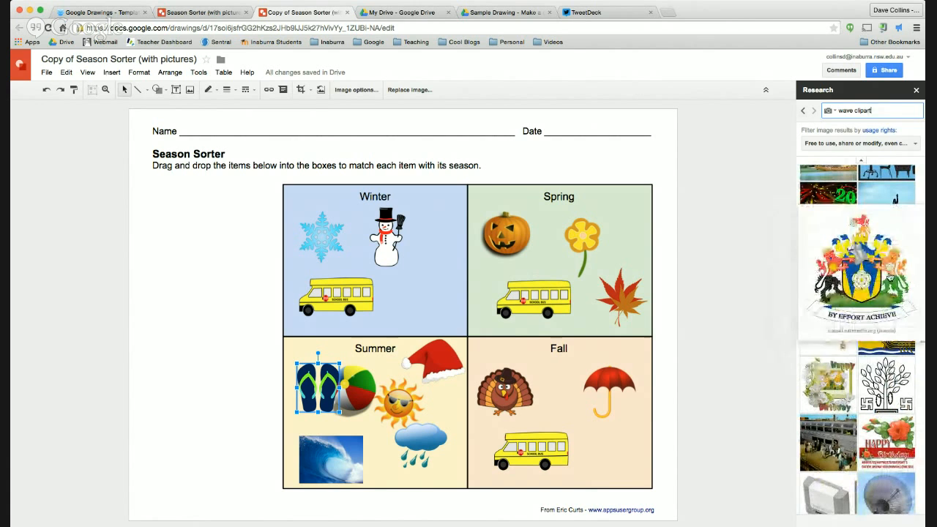
scroll(839, 206, down, 10)
scroll(840, 206, up, 5)
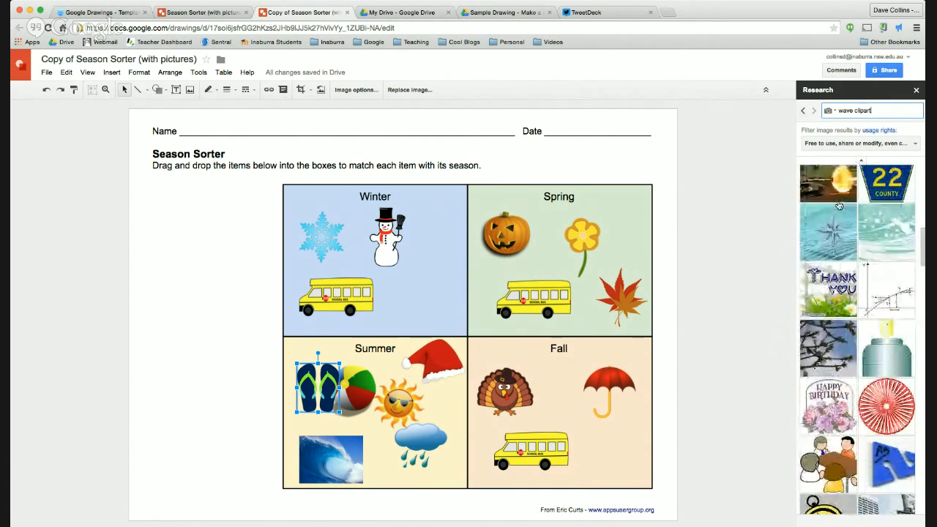
click(801, 110)
text(dog)
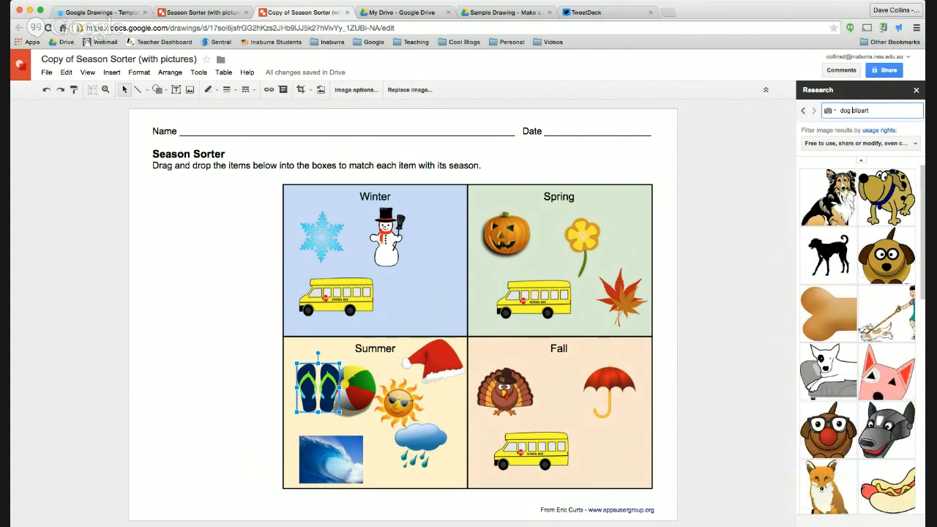
Step: Search 'dog clipart png' and insert the blue-collared cartoon dog
click(885, 112)
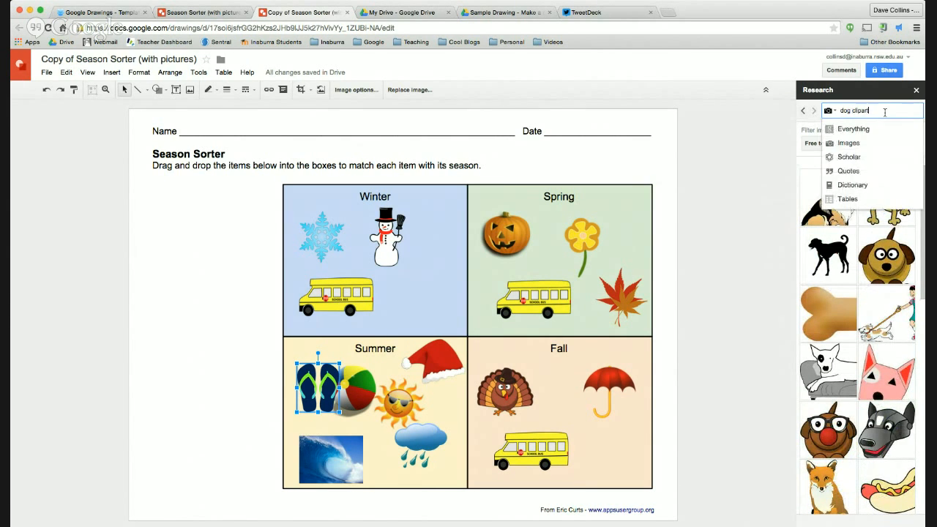
text(pri)
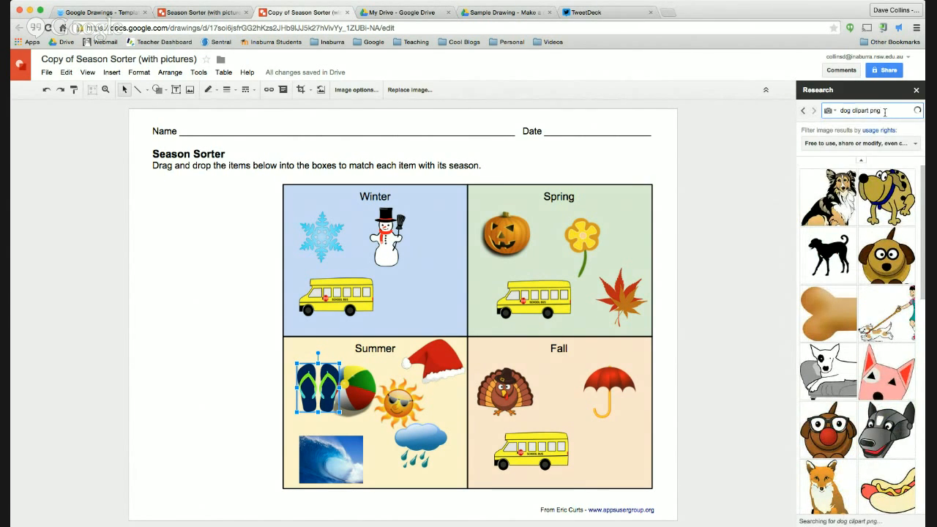
key(Return)
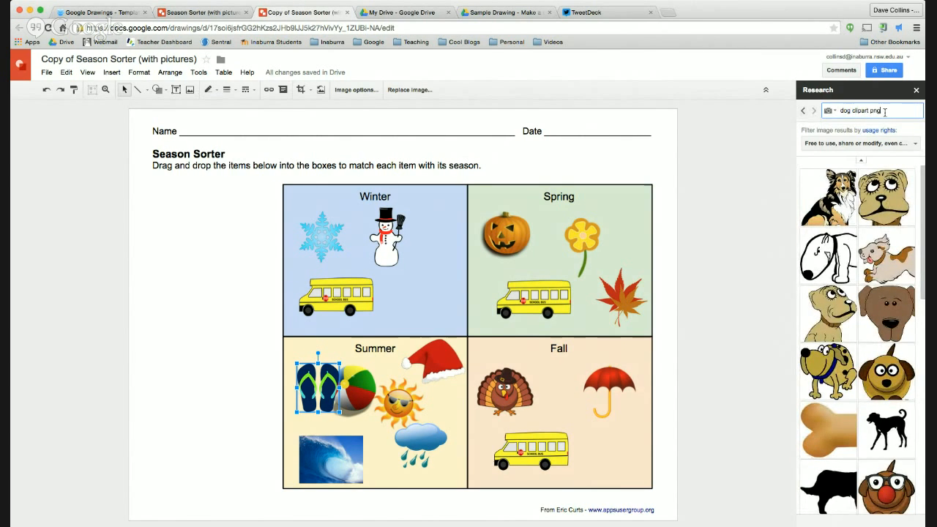
mouse_move(827, 373)
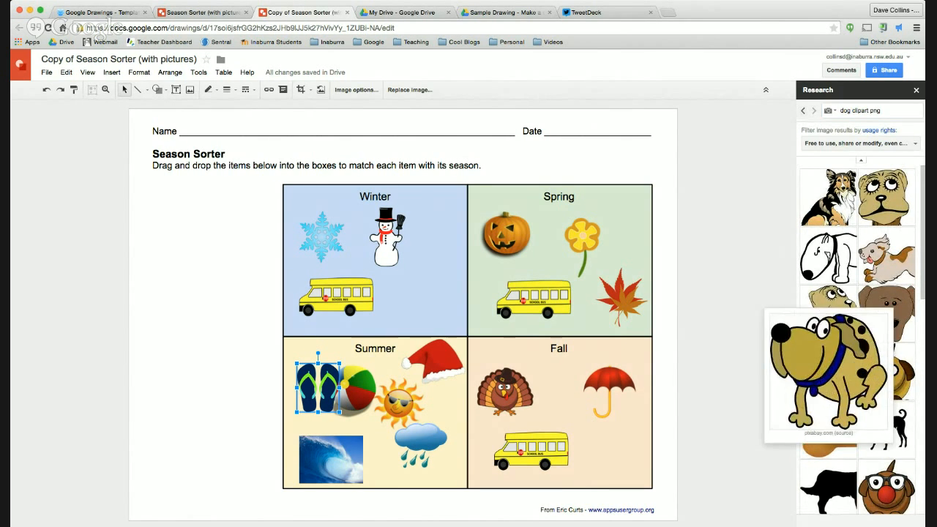
drag(827, 373, 504, 333)
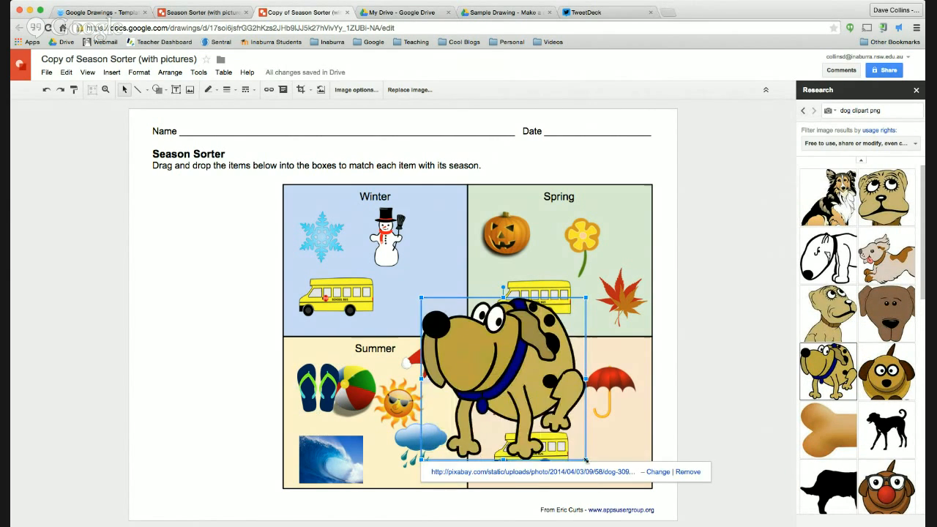
Step: Shrink the dog picture and move it into the Winter box
drag(522, 384, 510, 377)
drag(481, 358, 422, 296)
drag(457, 330, 443, 314)
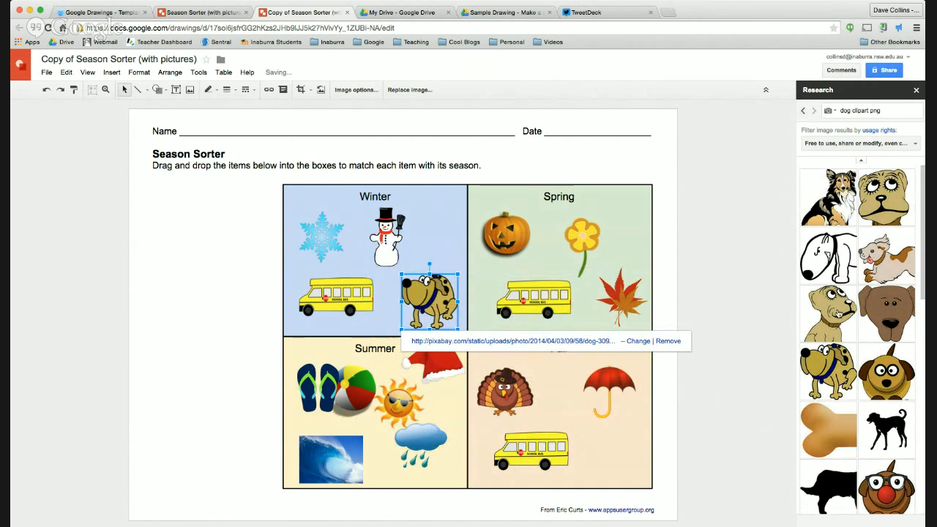
Step: Settle the cartoon dog at Winter's lower right and deselect it
click(870, 109)
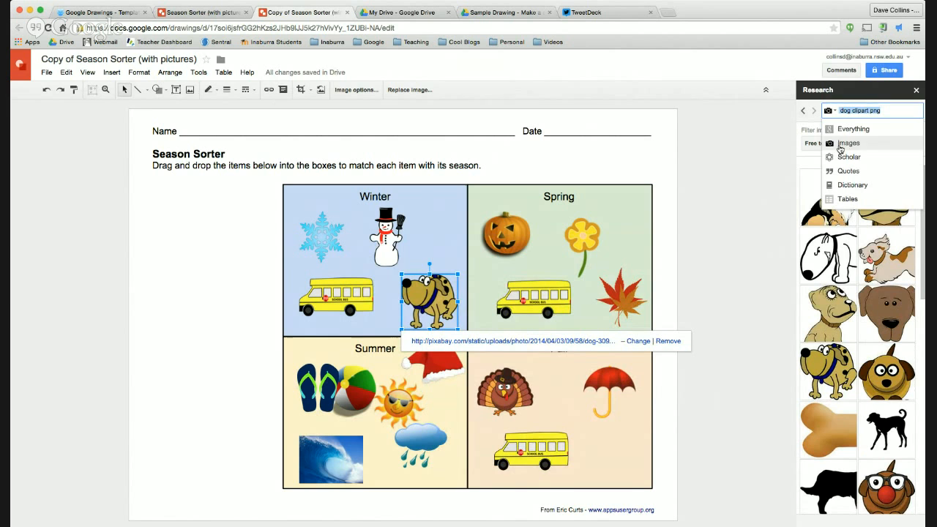
scroll(873, 281, down, 10)
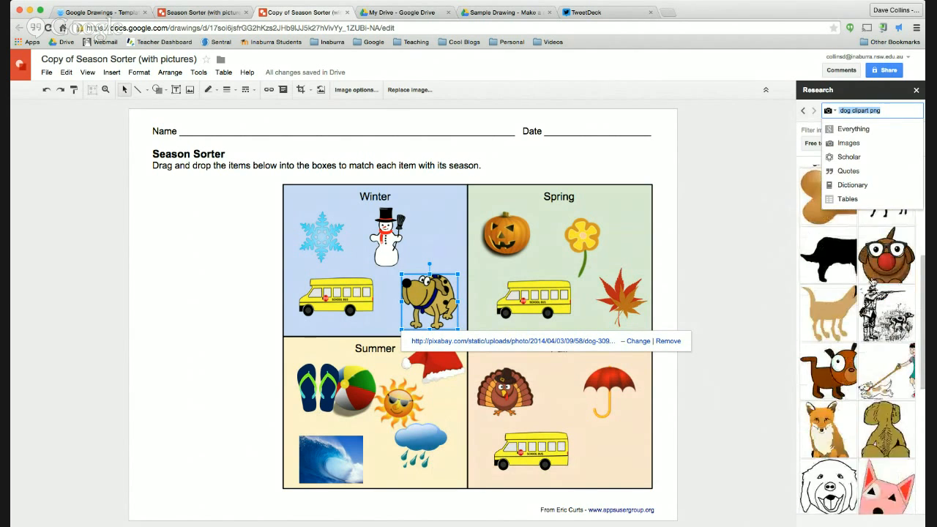
click(774, 381)
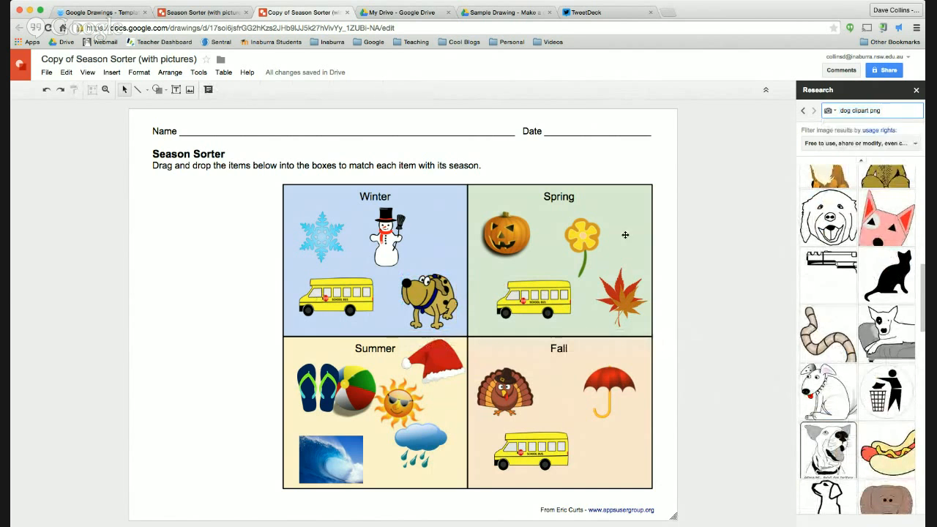
scroll(854, 250, down, 10)
scroll(849, 252, down, 5)
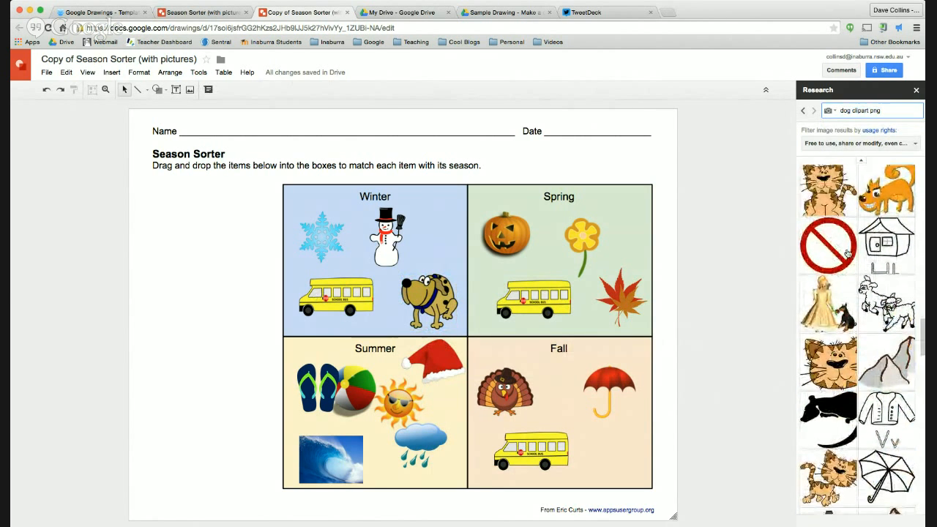
click(452, 295)
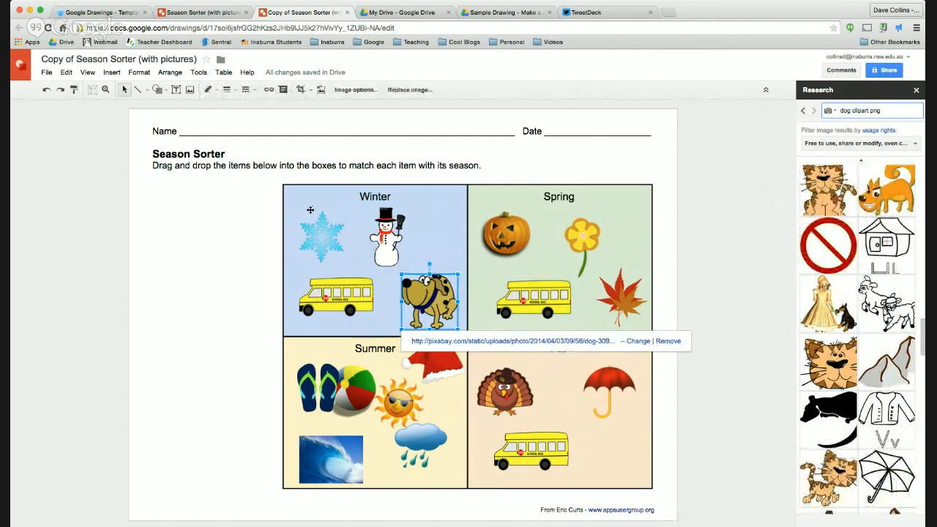
click(695, 300)
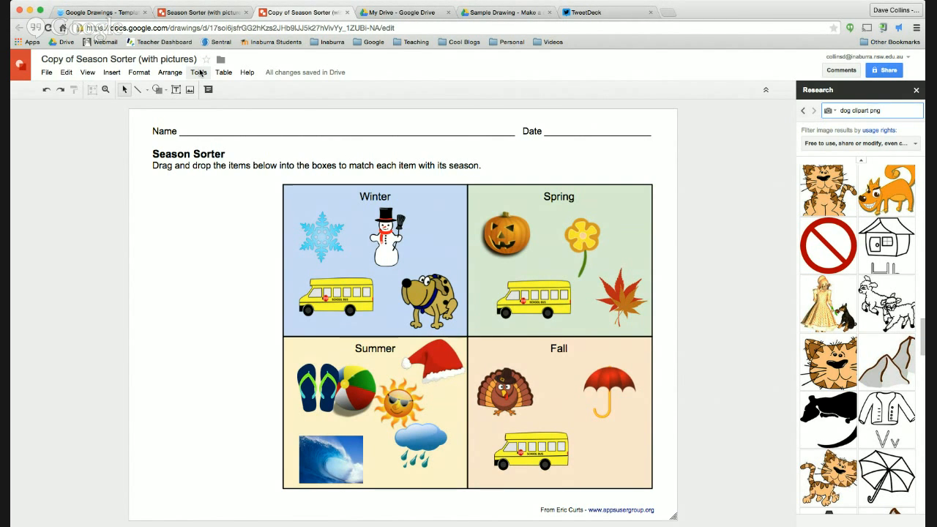
Step: Create a new blank drawing from File > New and title it 'Basic Organiser'
click(47, 73)
mouse_move(63, 111)
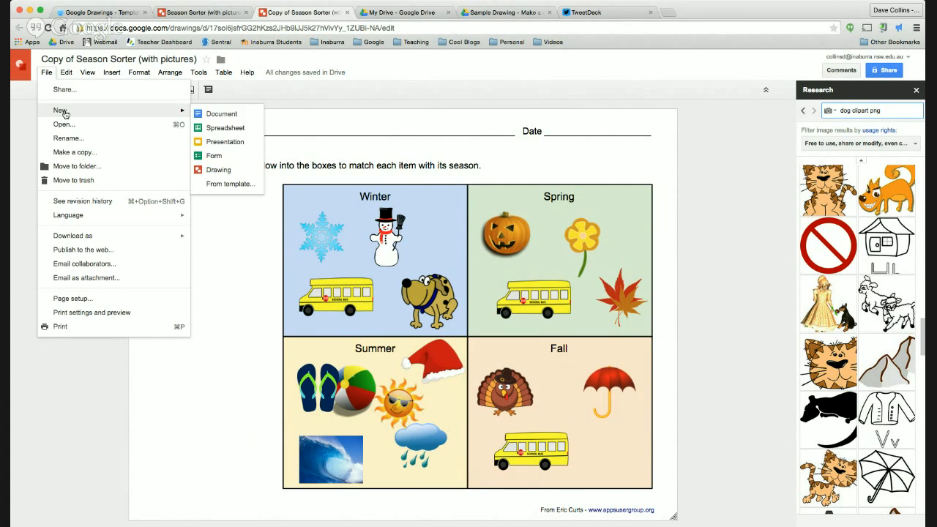
click(219, 170)
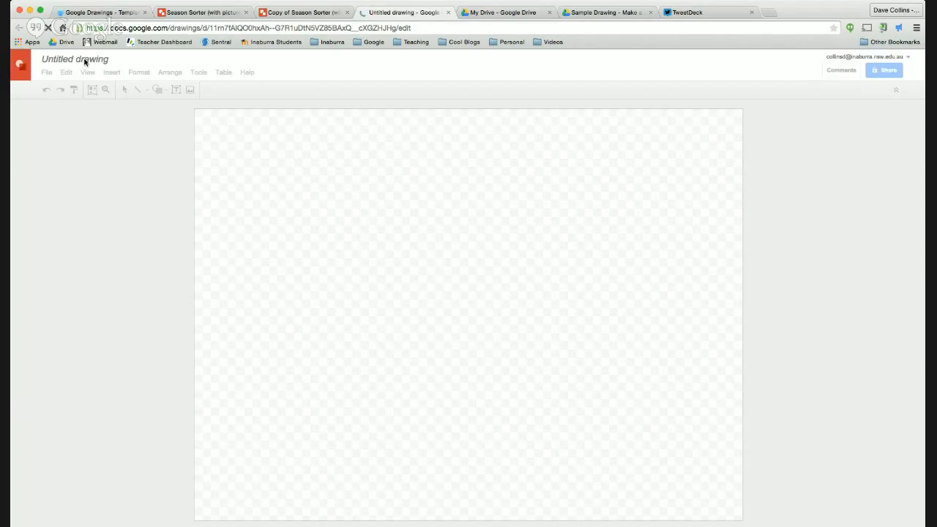
click(98, 61)
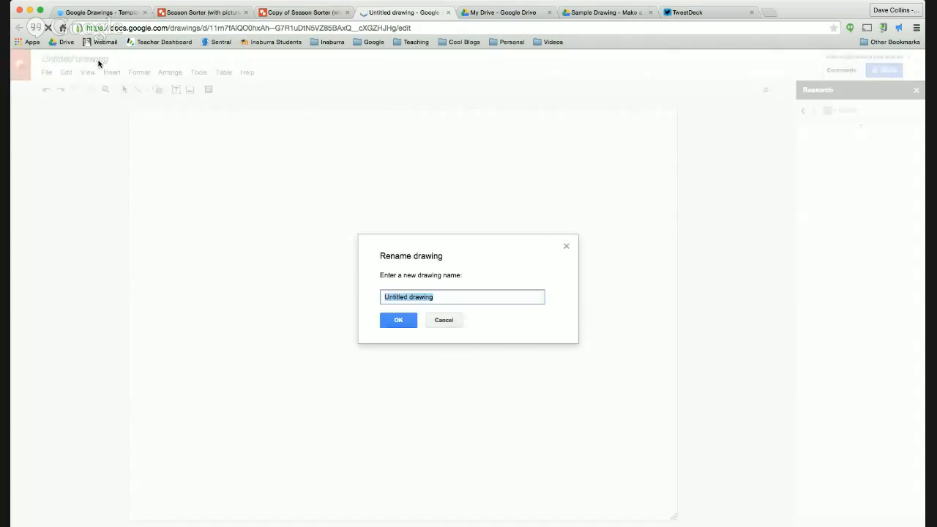
text(Basic Organiser)
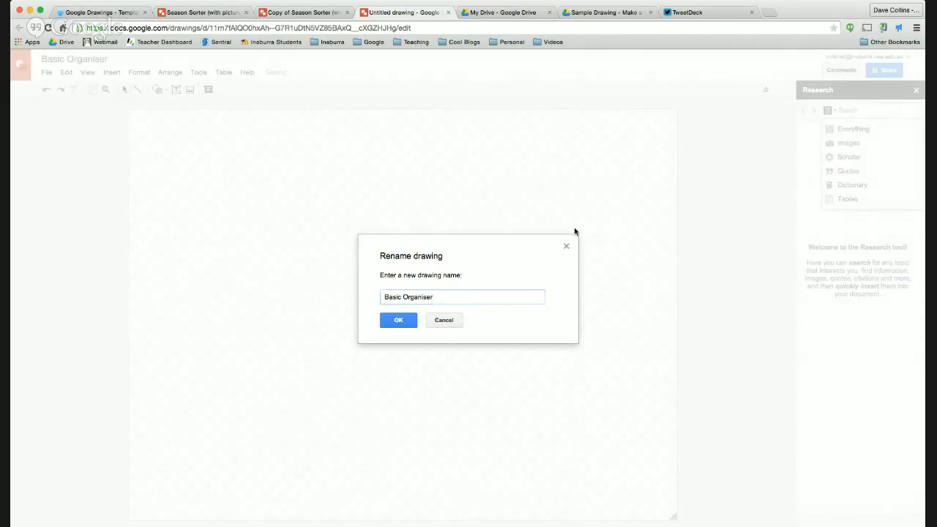
key(Return)
Step: Change the page setup from Standard 4:3 to Widescreen 16:9
click(49, 73)
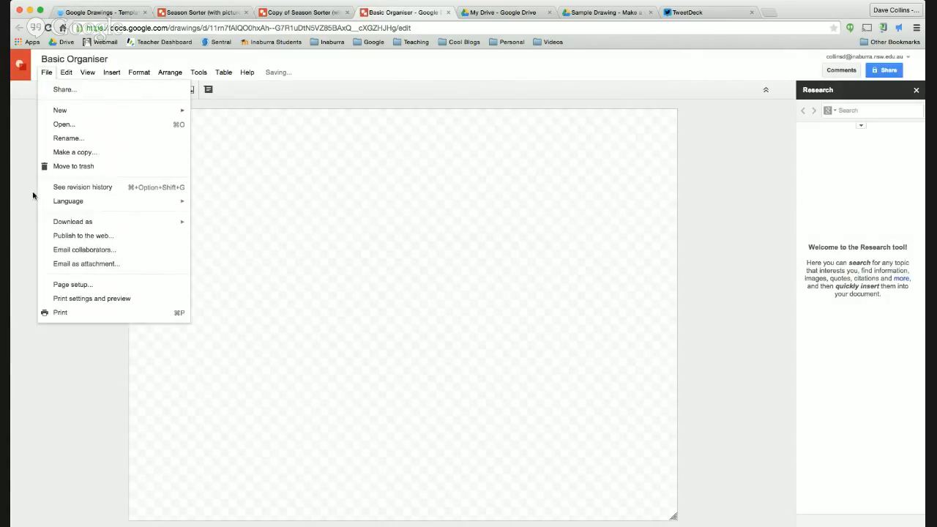
click(75, 299)
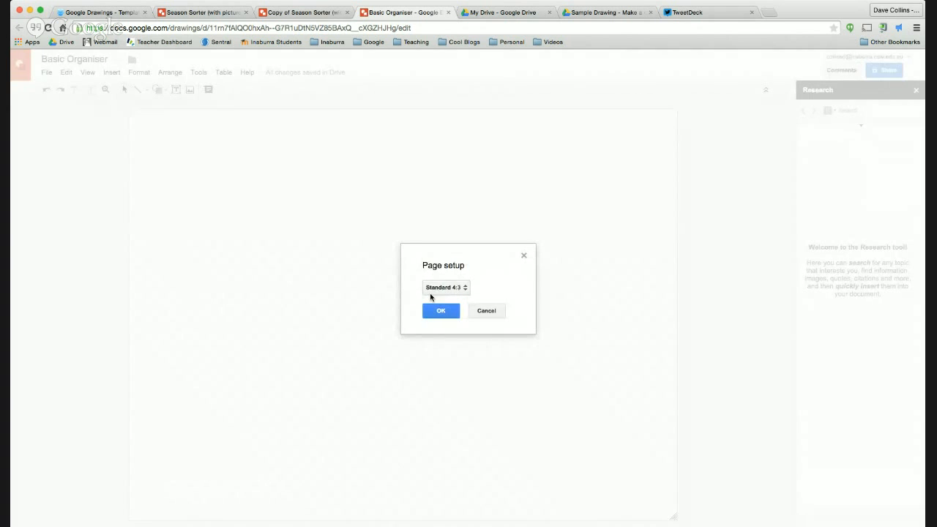
click(439, 292)
click(448, 303)
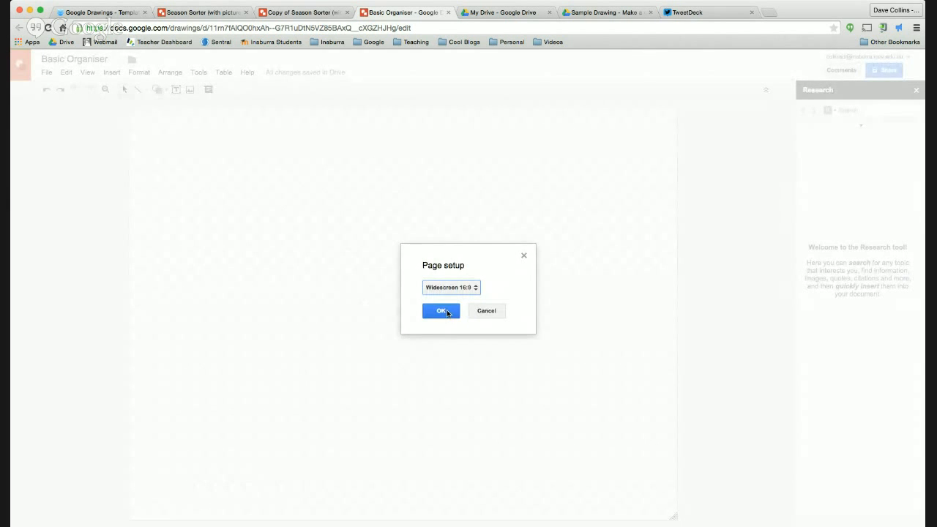
click(441, 311)
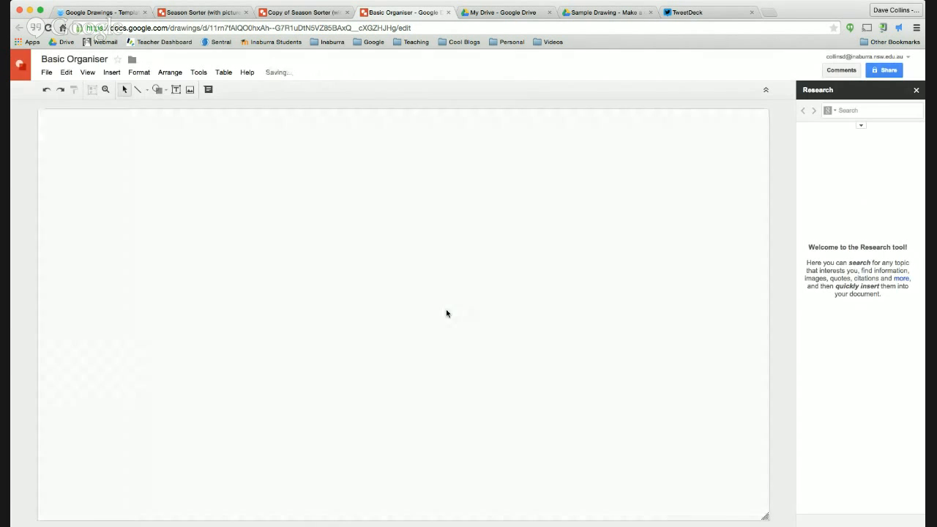
Step: Draw a rounded rectangle near the centre of the page
click(159, 90)
mouse_move(174, 108)
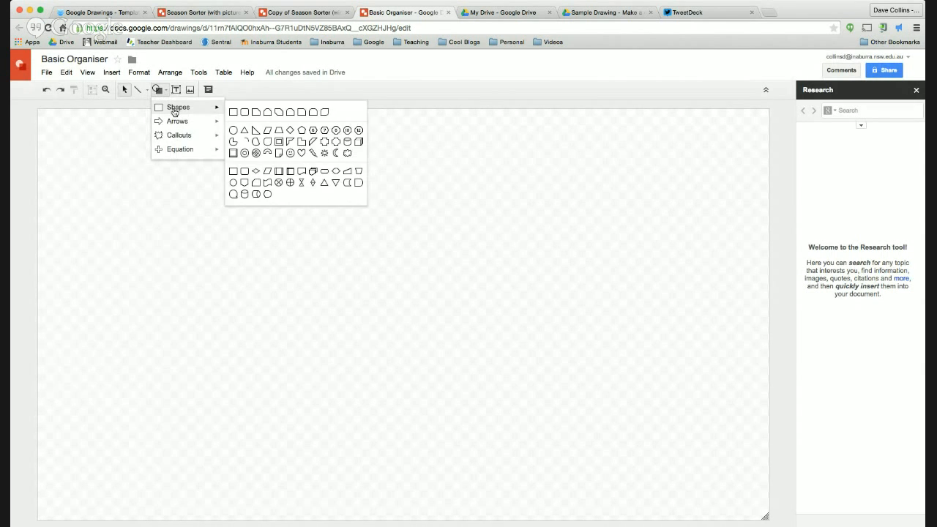
click(235, 114)
drag(338, 282, 487, 362)
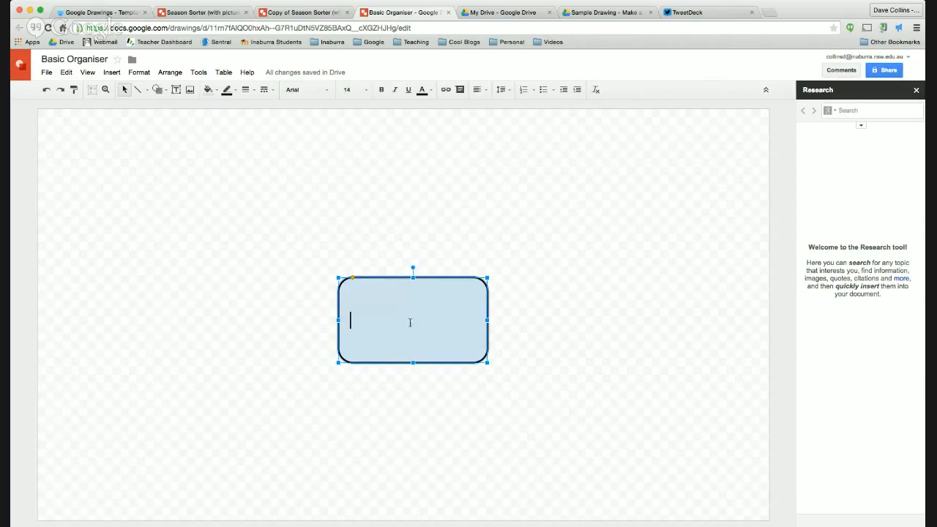
Step: Centre-align the box's text and label it 'Name of Country'
click(477, 89)
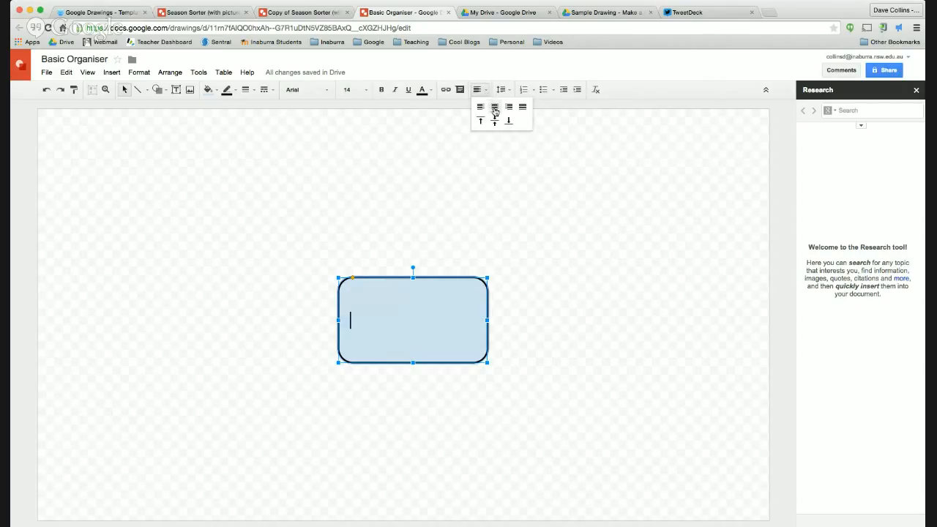
click(492, 108)
text(Nam)
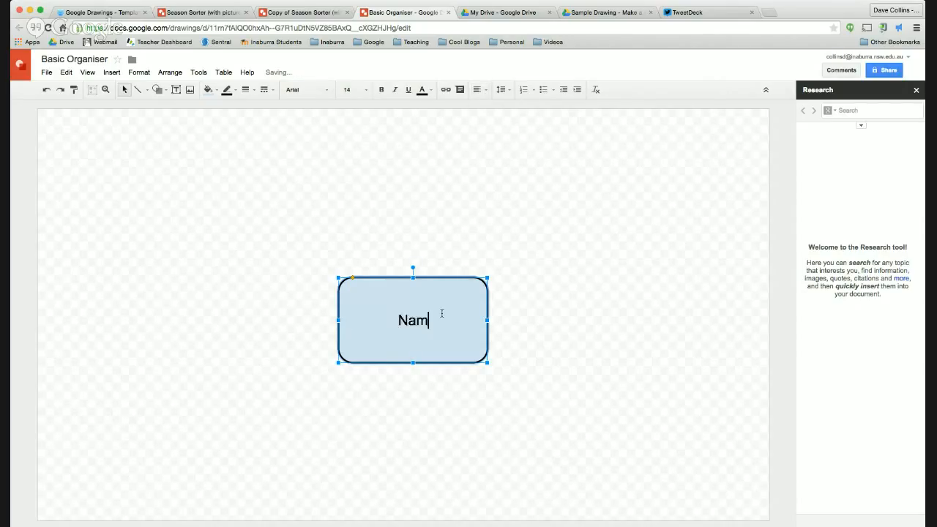
text(e of Country)
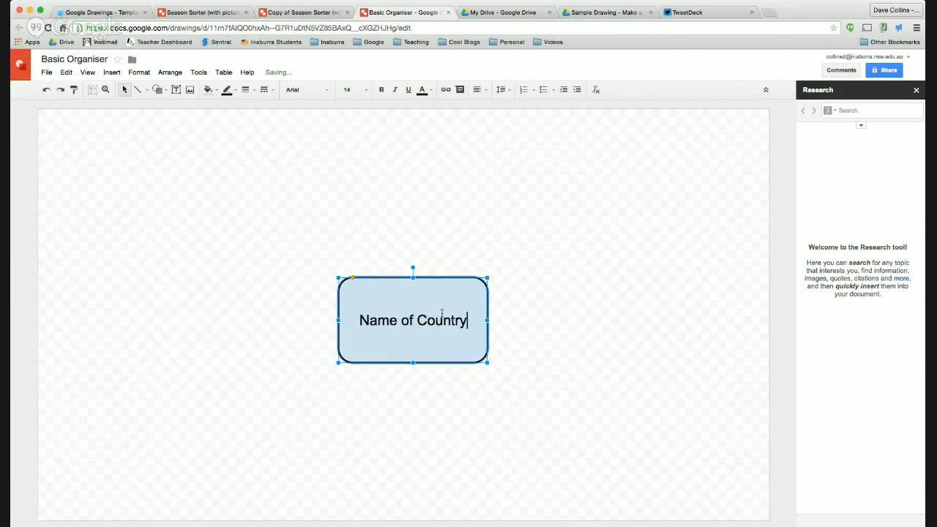
click(532, 311)
click(412, 313)
click(447, 173)
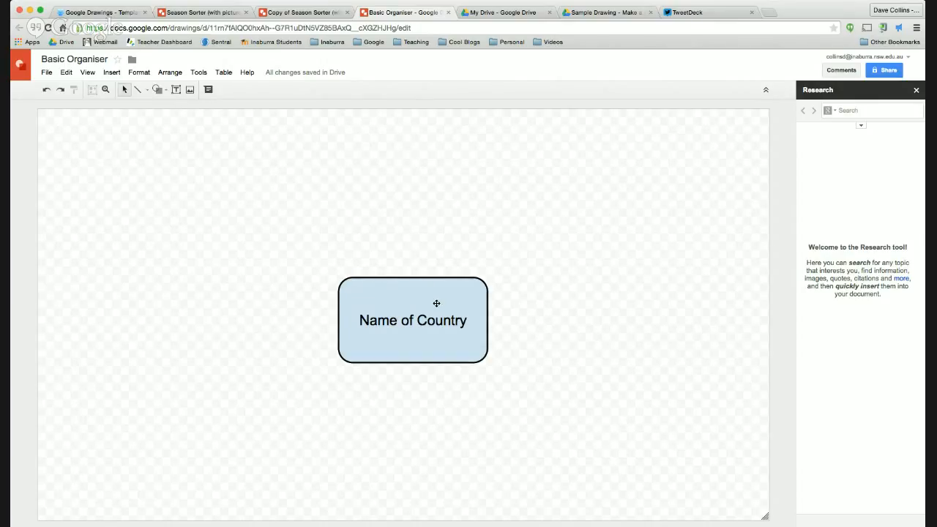
Step: Duplicate the Name of Country box to the top right, bottom right, bottom left and upper left
drag(444, 305, 600, 187)
drag(453, 326, 608, 410)
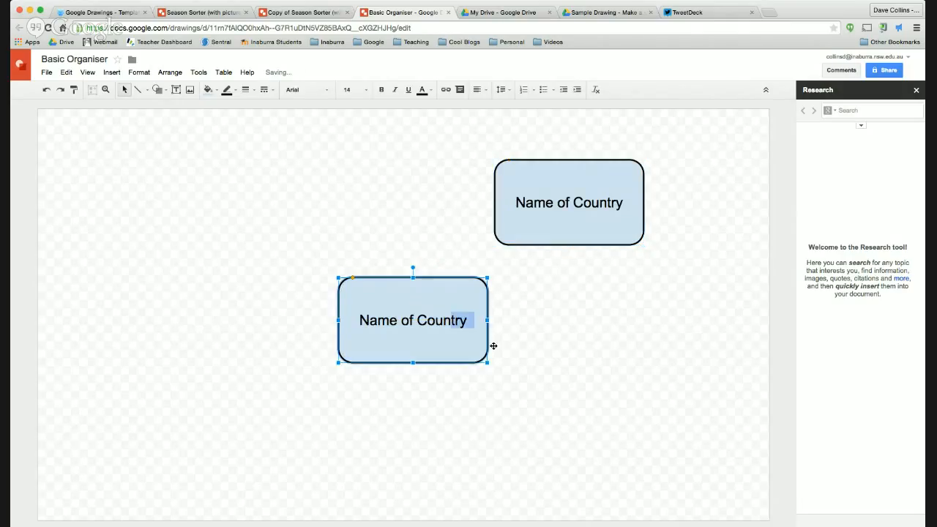
drag(451, 358, 248, 461)
drag(384, 277, 251, 148)
Step: Relabel the top-right box 'What is known for?' and the bottom-right box 'Products it manufactures'
click(560, 203)
double_click(563, 203)
key(ctrl+a)
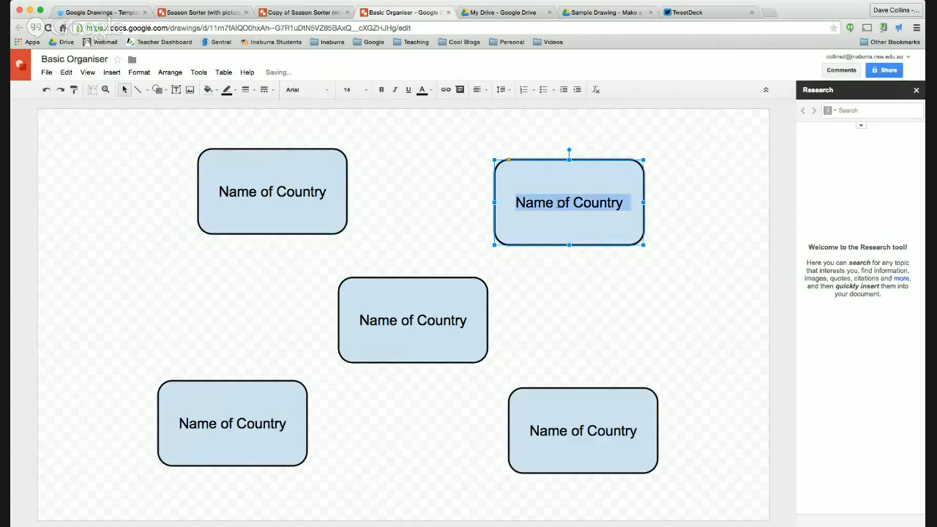
text(What is )
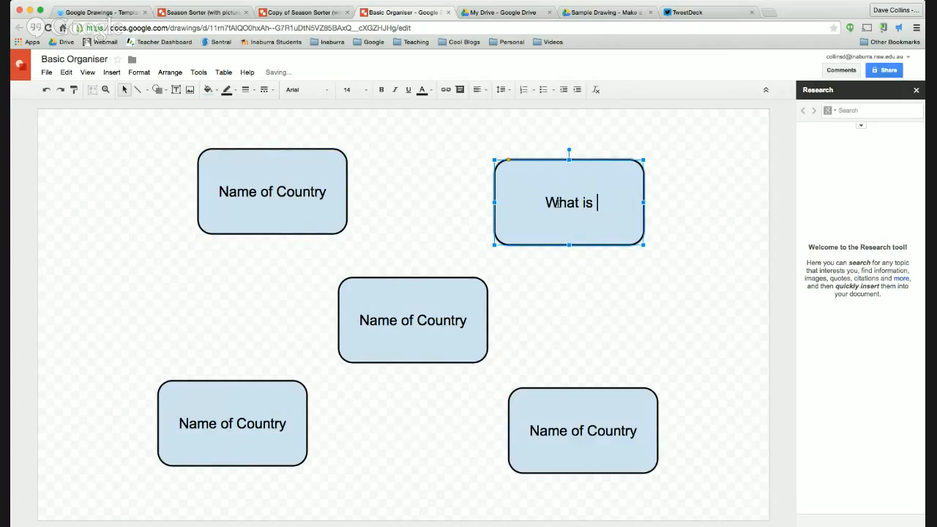
text(known)
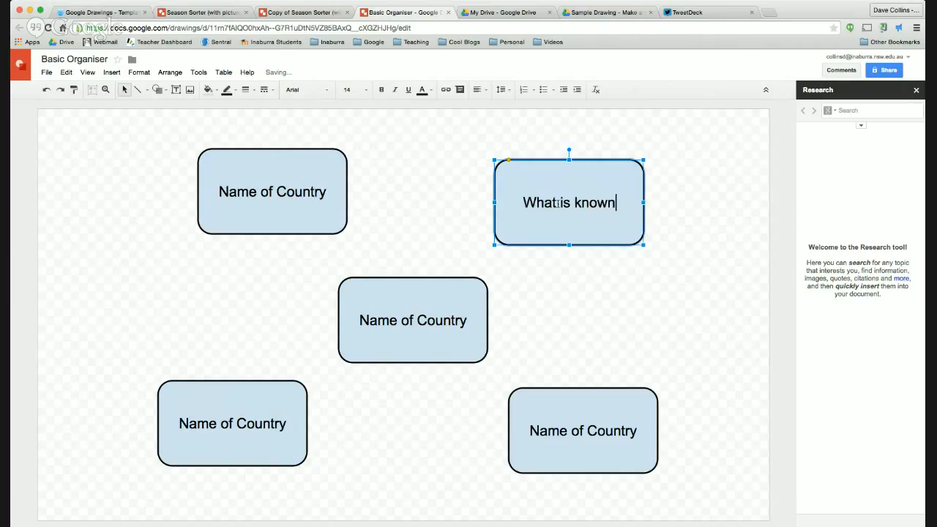
text( for?)
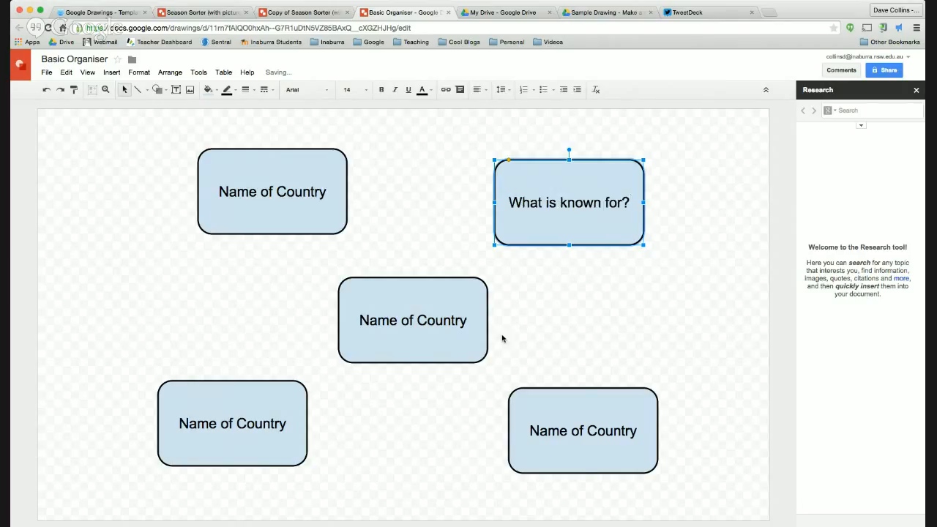
triple_click(575, 429)
text(Products it manufactures)
Step: Start relabelling the bottom-left box as 'Best Tourist'
double_click(232, 425)
triple_click(232, 424)
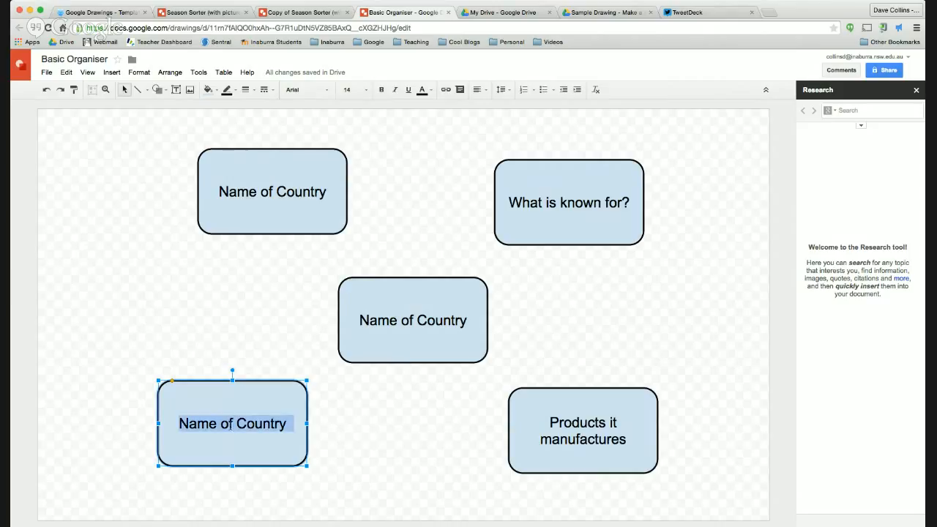
text(Best Tou)
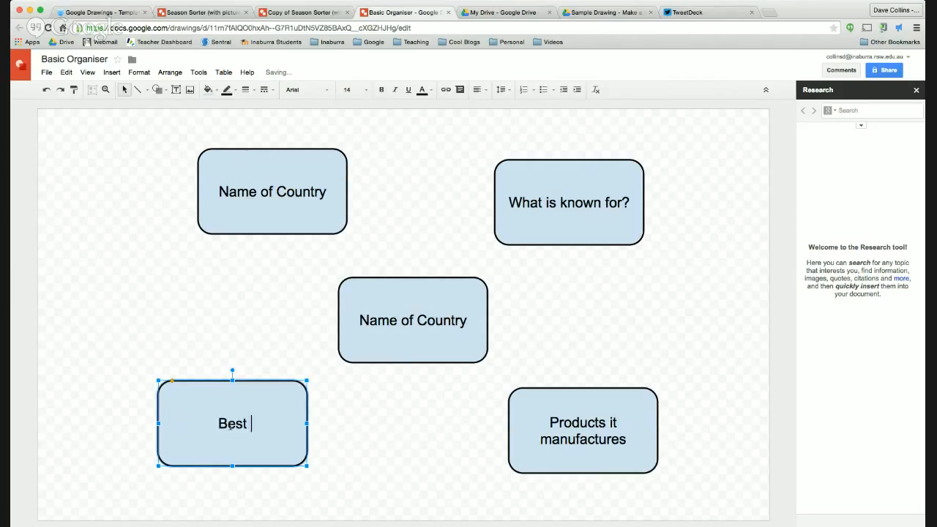